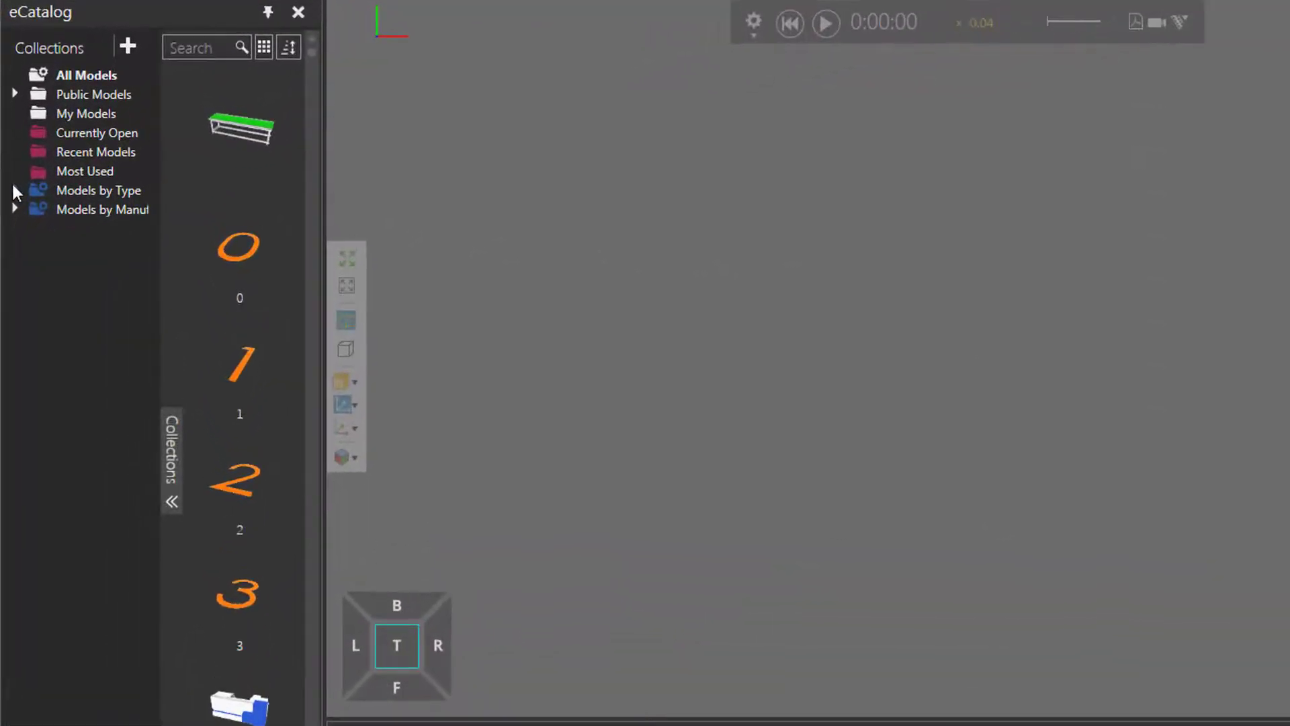
Add a Basic Feeder from the Feeders model type to the empty layout
left_click(13, 191)
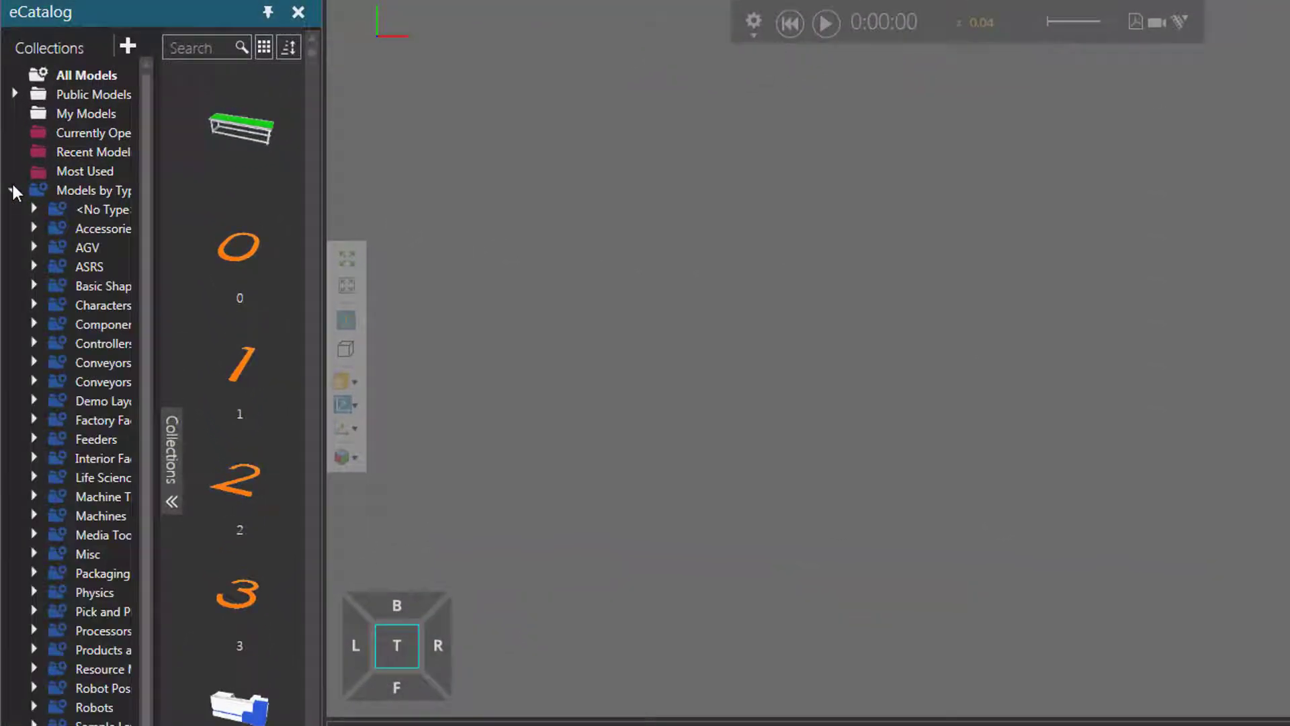
left_click(94, 439)
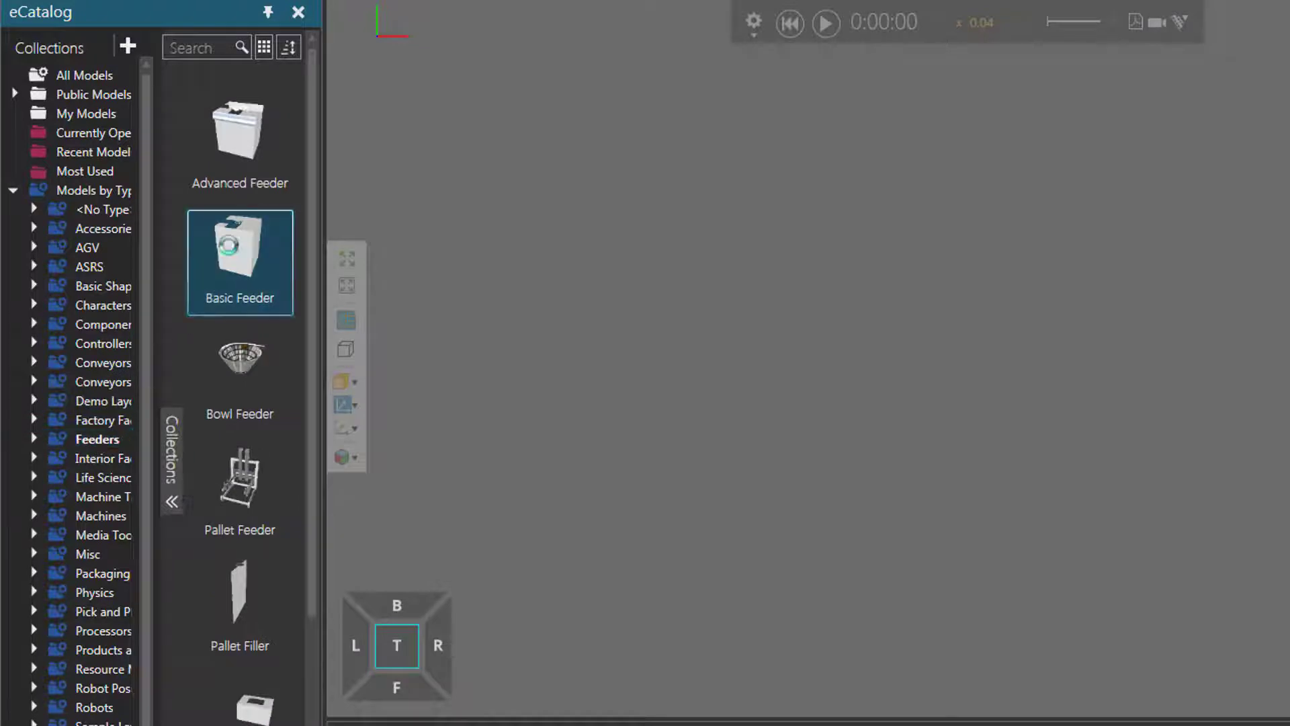
left_click(351, 260)
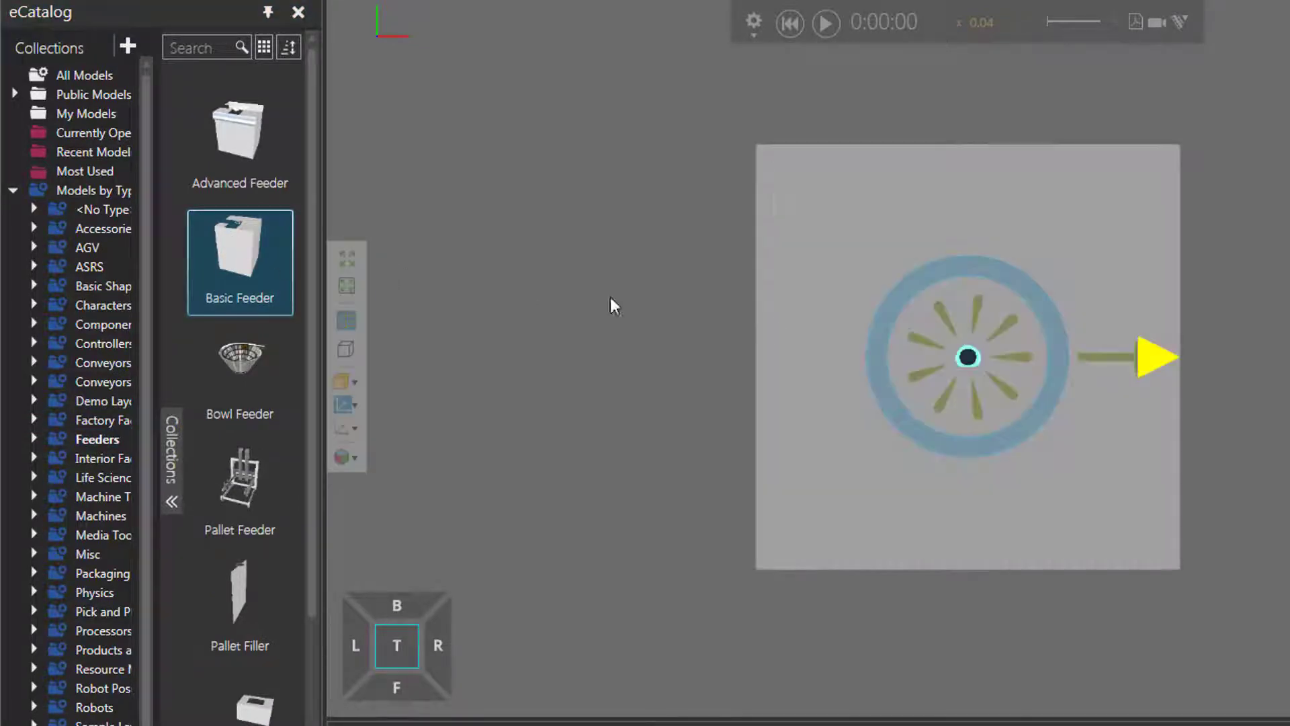
right_click_drag(1201, 441, 1163, 390)
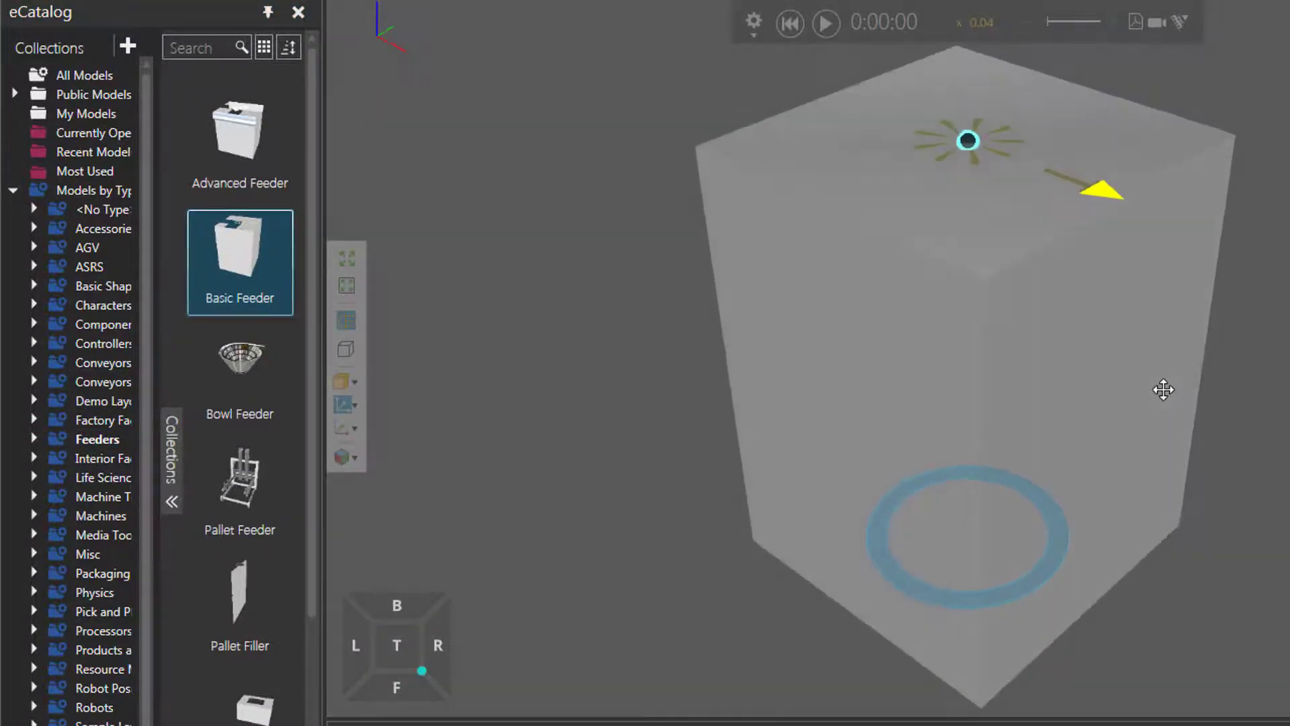
scroll(1164, 390, "down", 4)
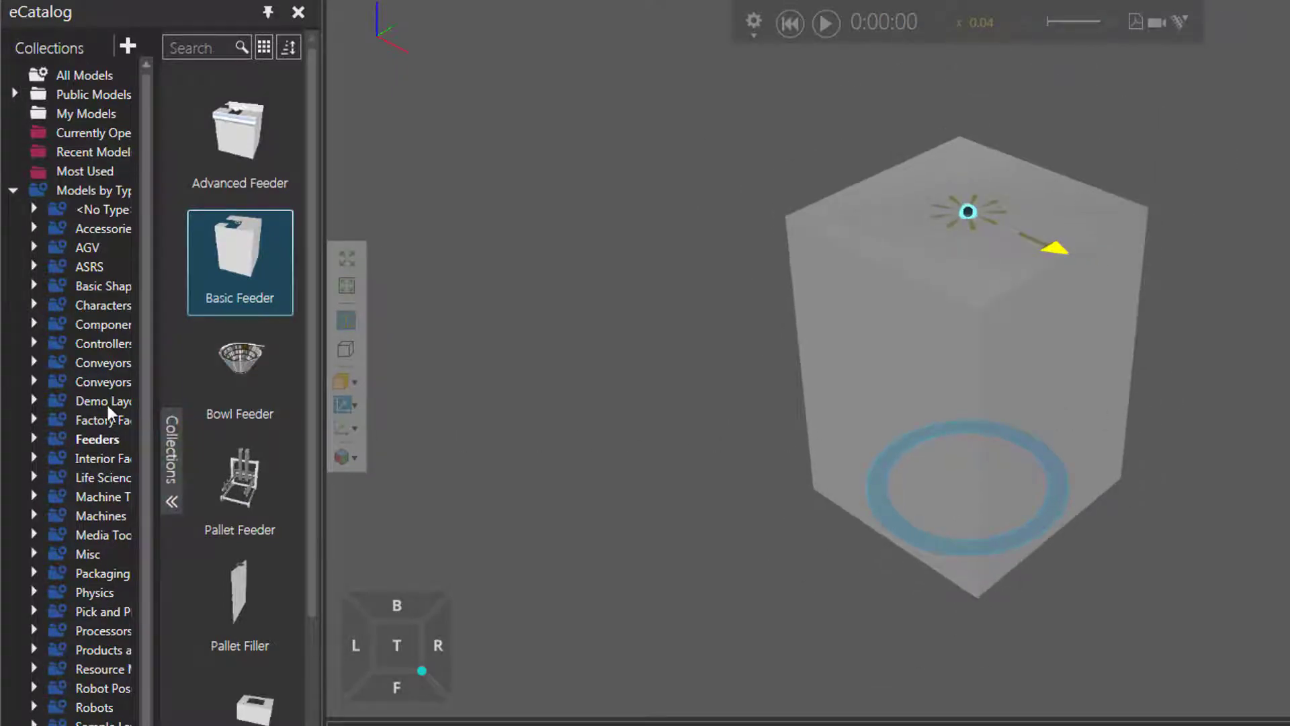
Add a Visual Components Conveyor to the layout, connected to the output side of the Basic Feeder
left_click(33, 357)
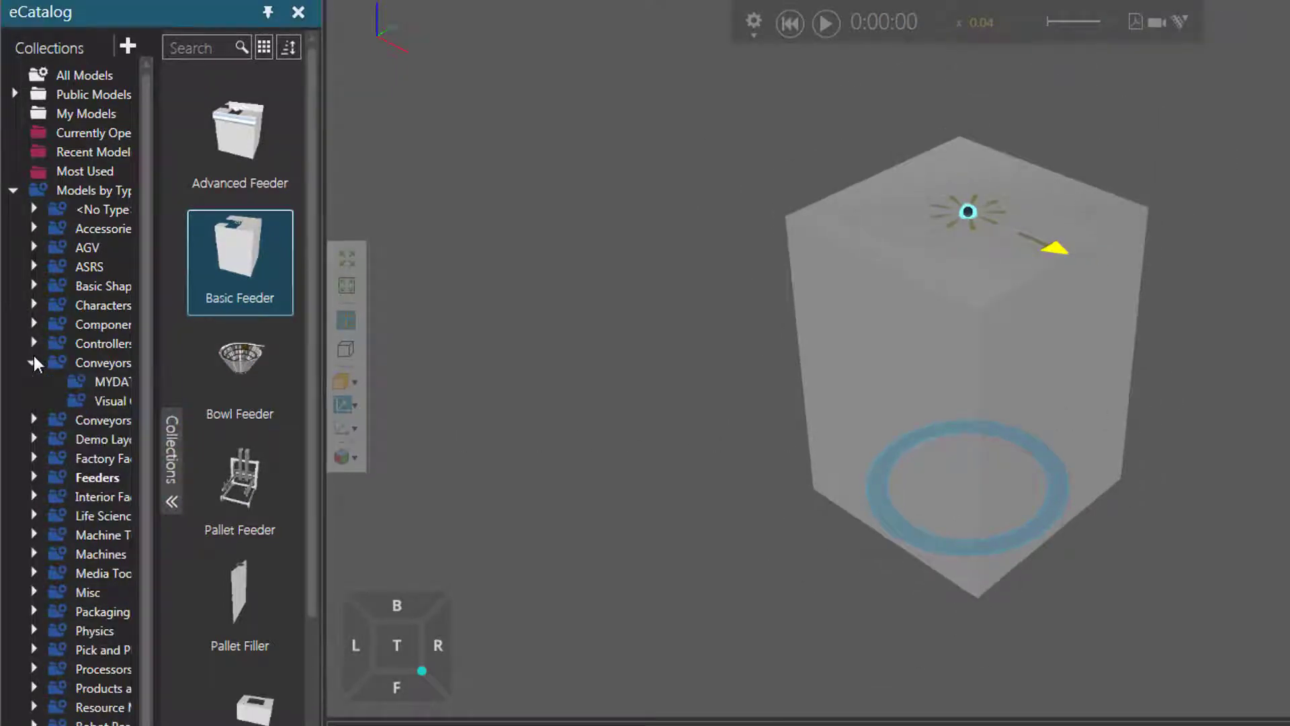
left_click(103, 401)
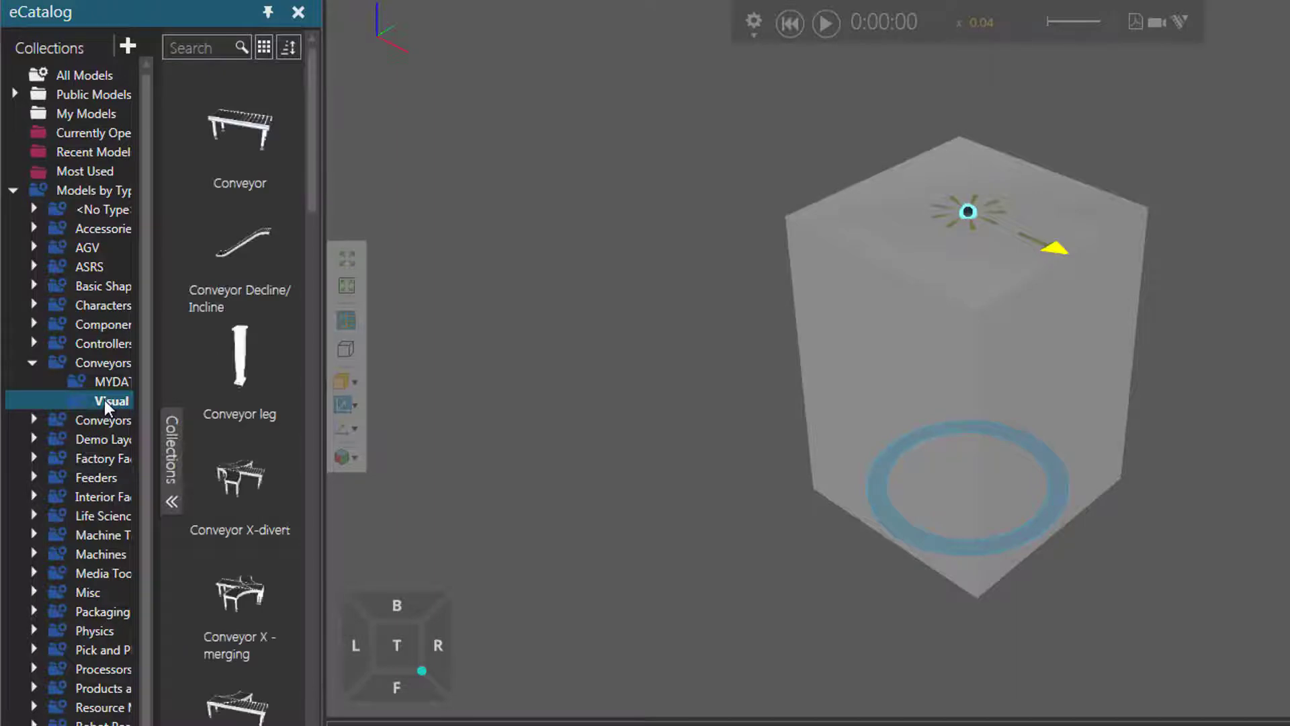
double_click(257, 114)
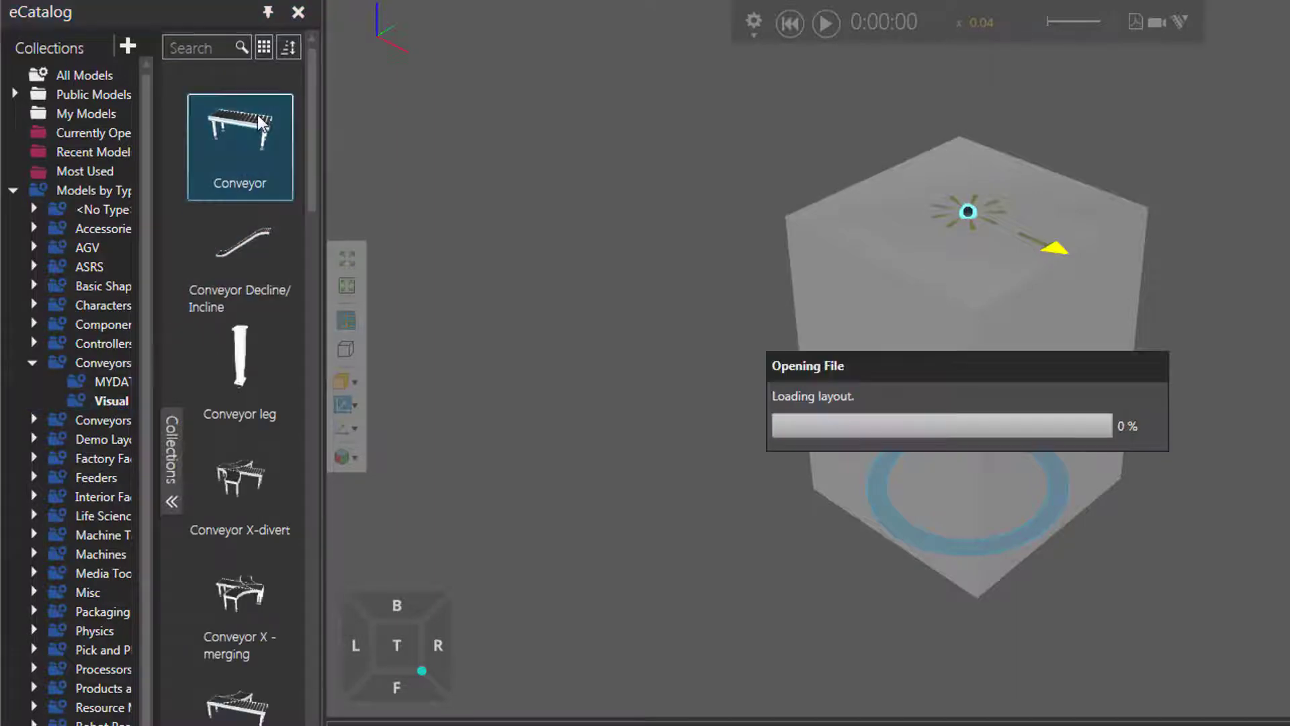
right_click_drag(862, 393, 990, 463)
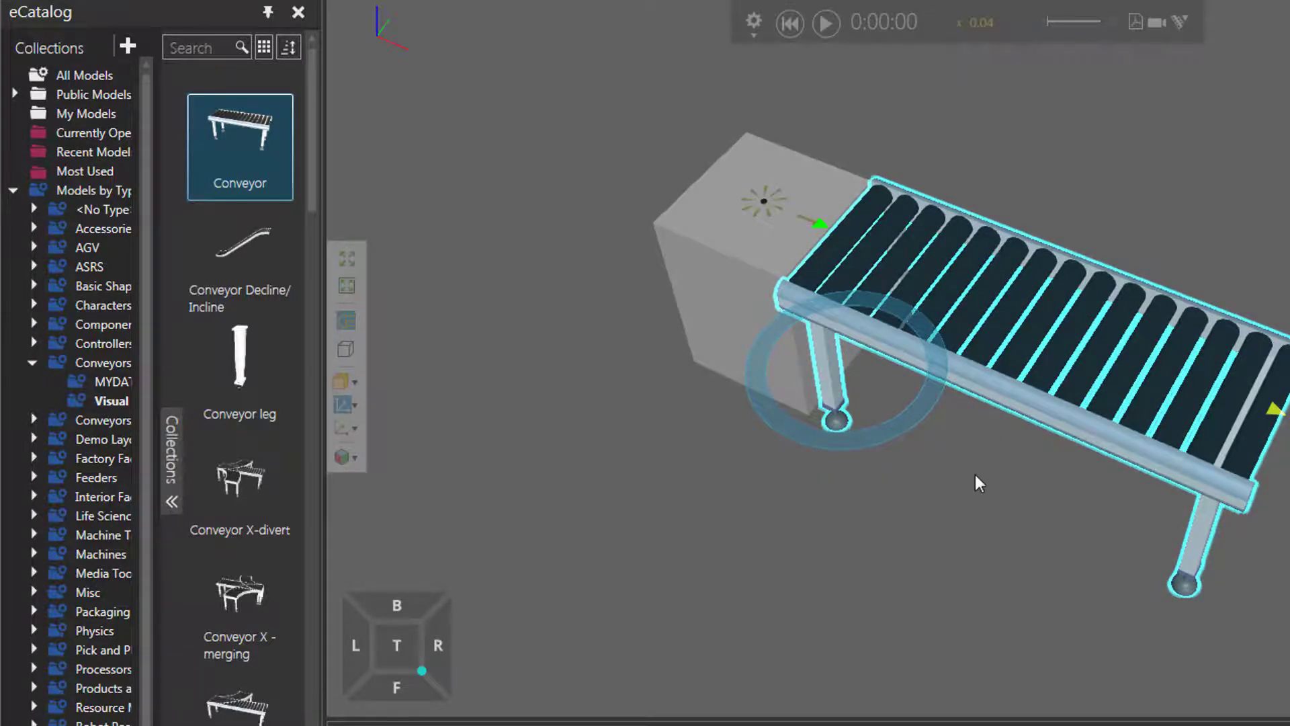
Create a top drawing view of the feeder and conveyor layout
right_click_drag(974, 475, 999, 495)
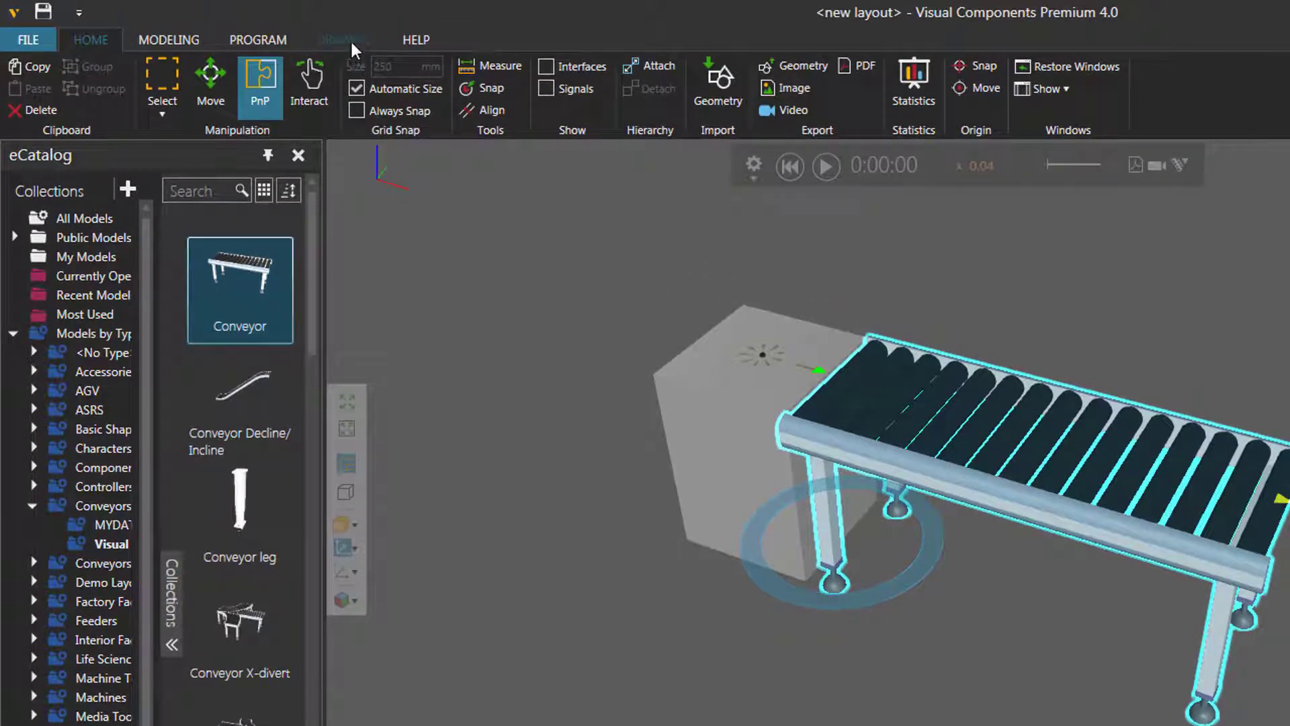
left_click(344, 38)
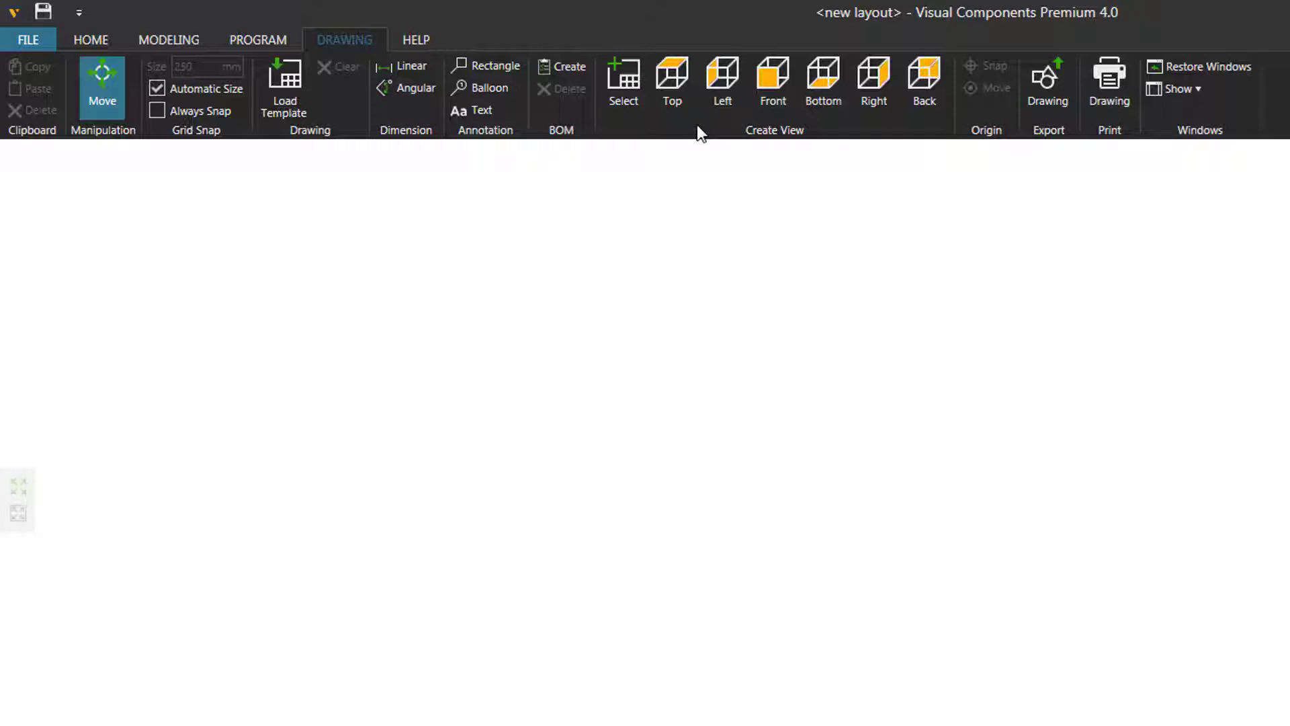
left_click(674, 84)
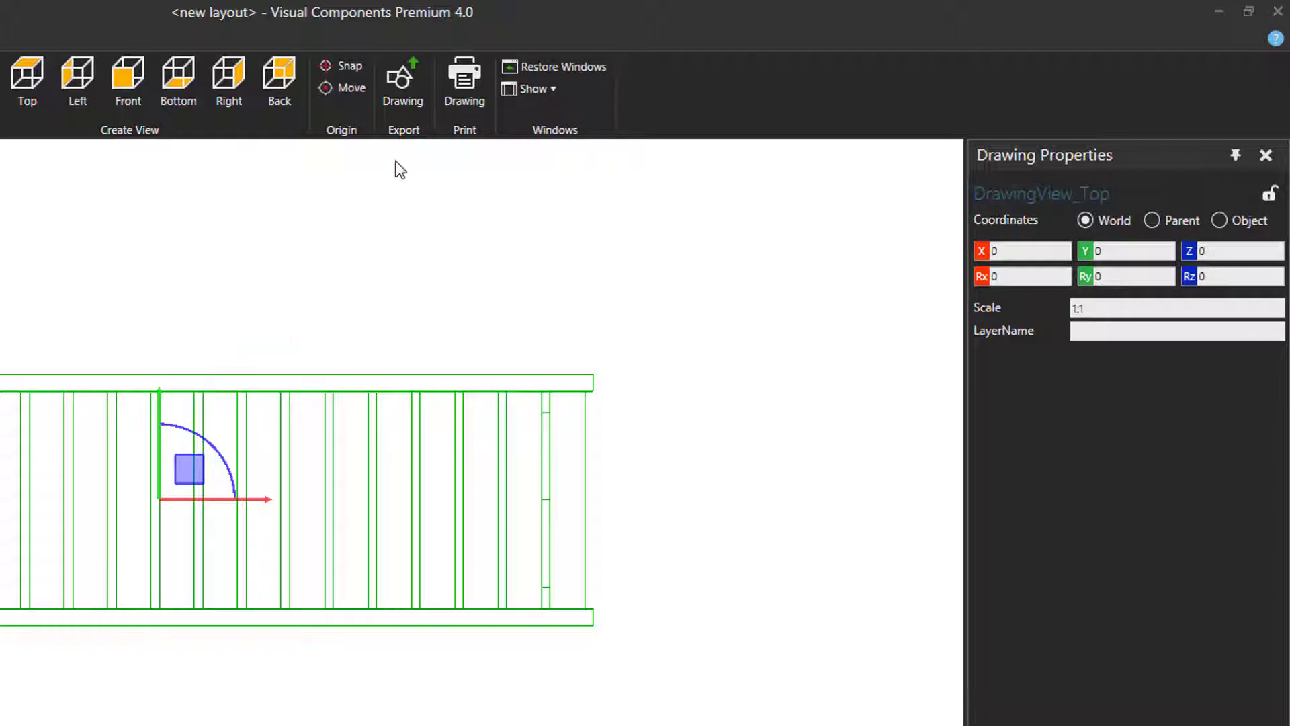
Export the drawing in Autodesk RealDWG (AutoCAD) (*.dxf) format to the Downloads folder with the file name Drawing
left_click(402, 78)
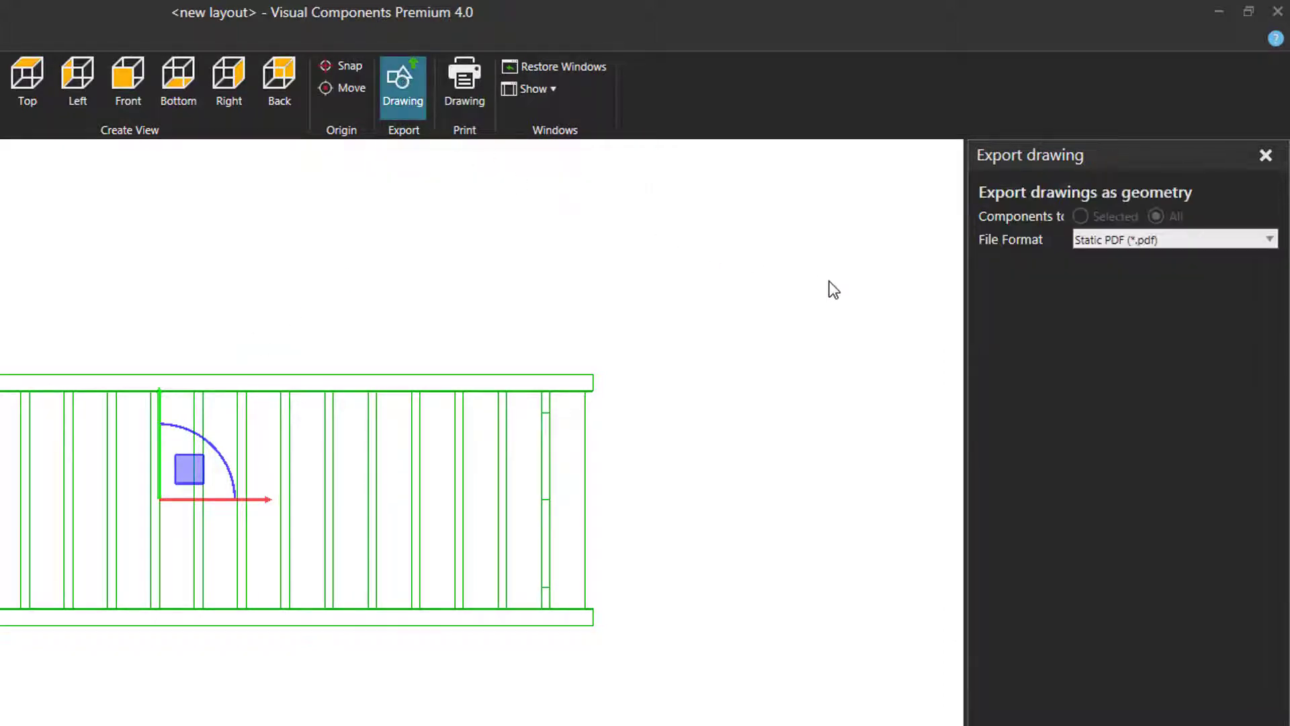
left_click(1124, 243)
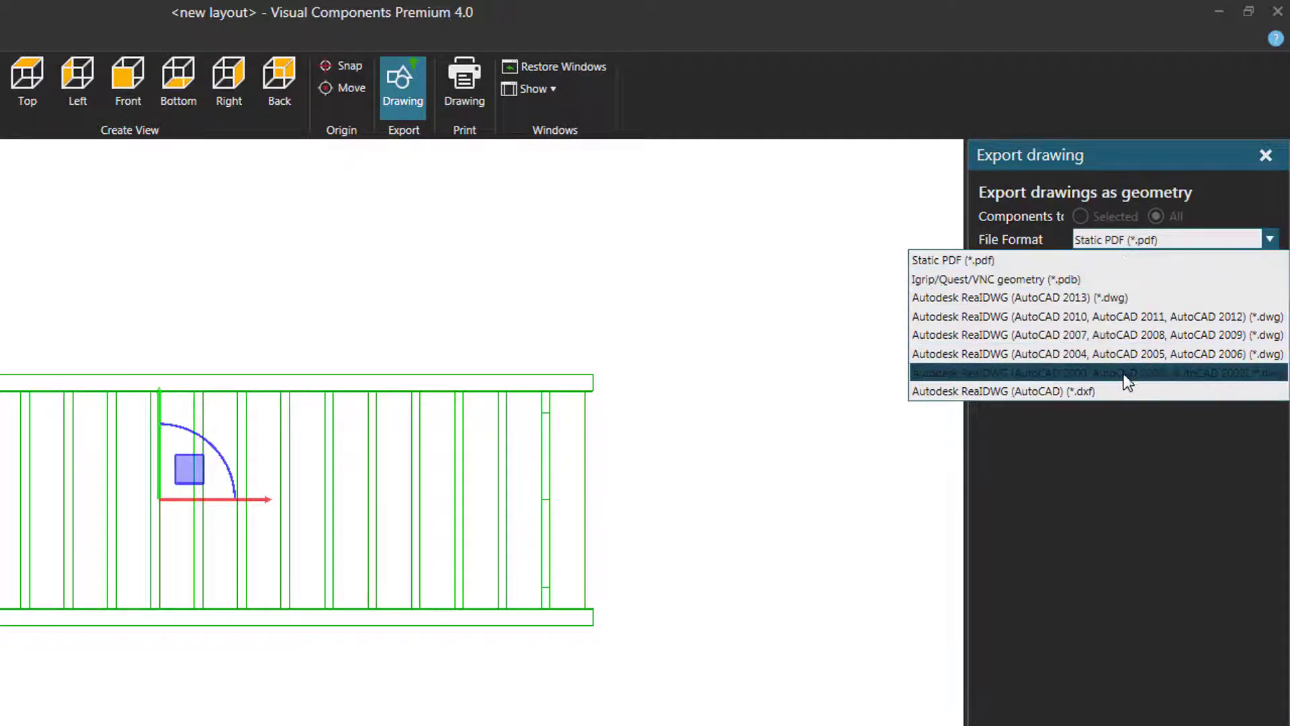
left_click(1122, 391)
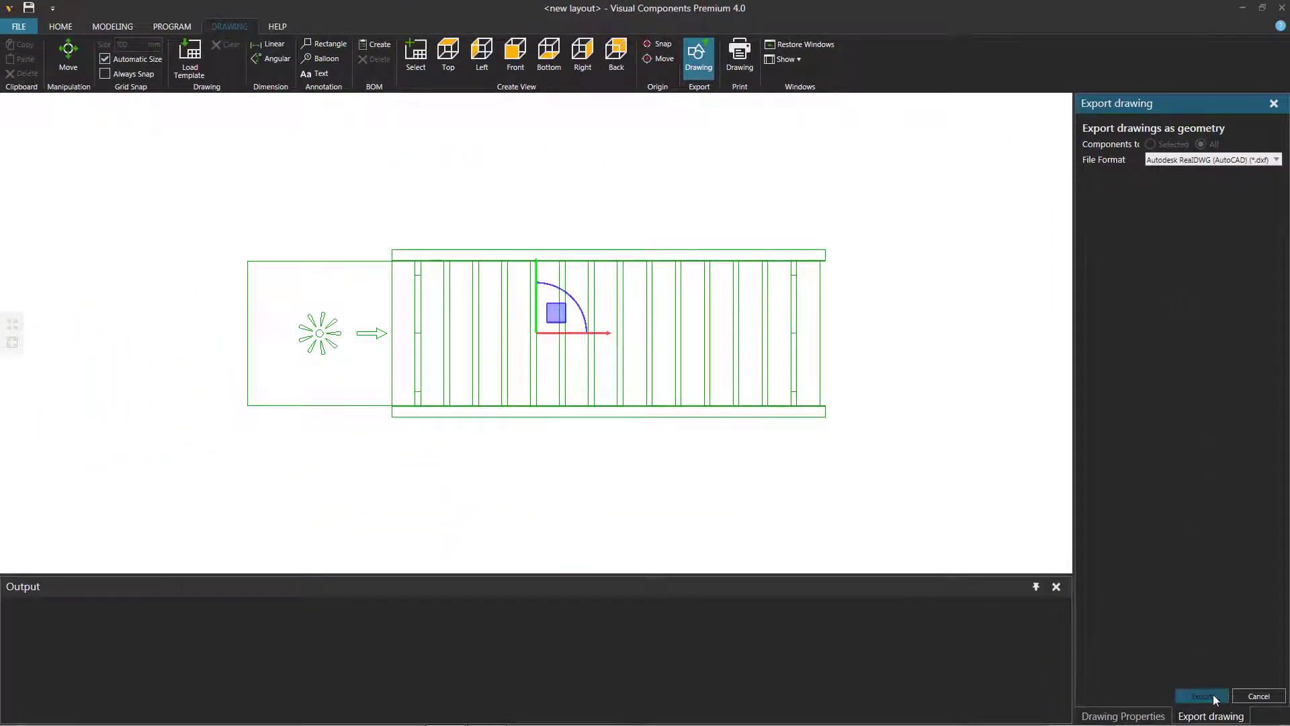
left_click(1214, 696)
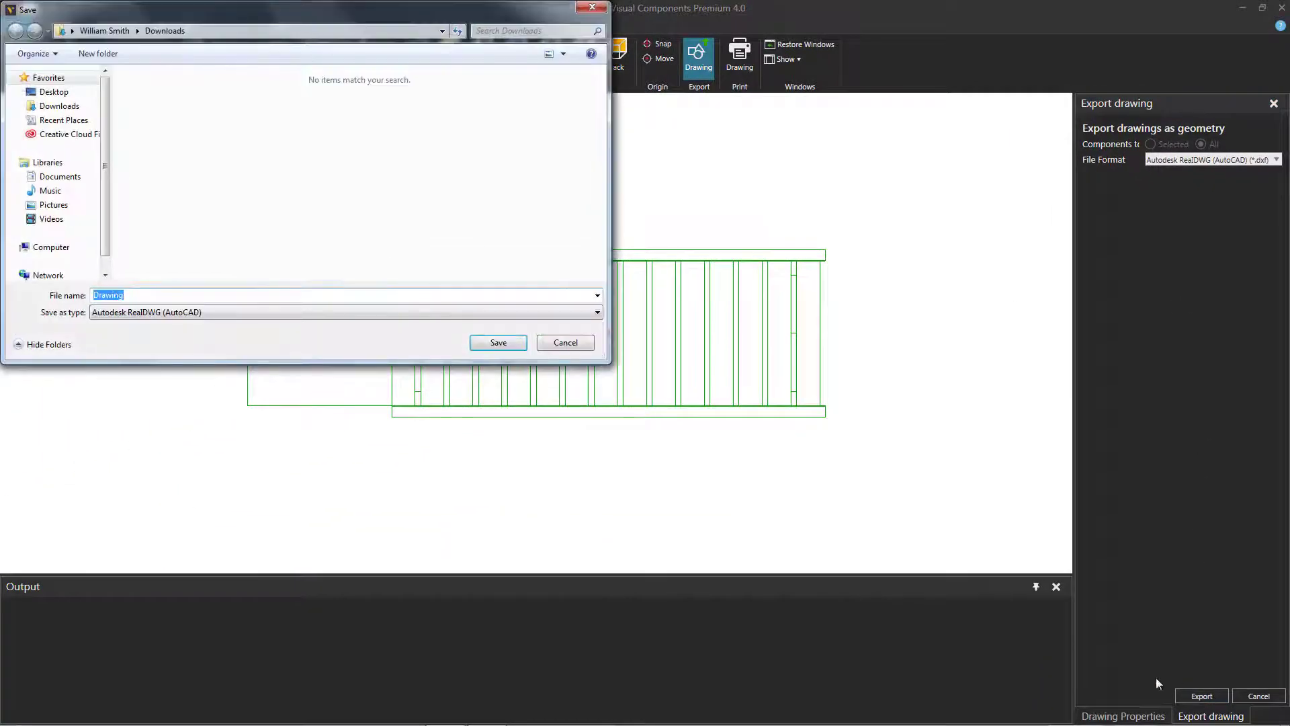
left_click(507, 346)
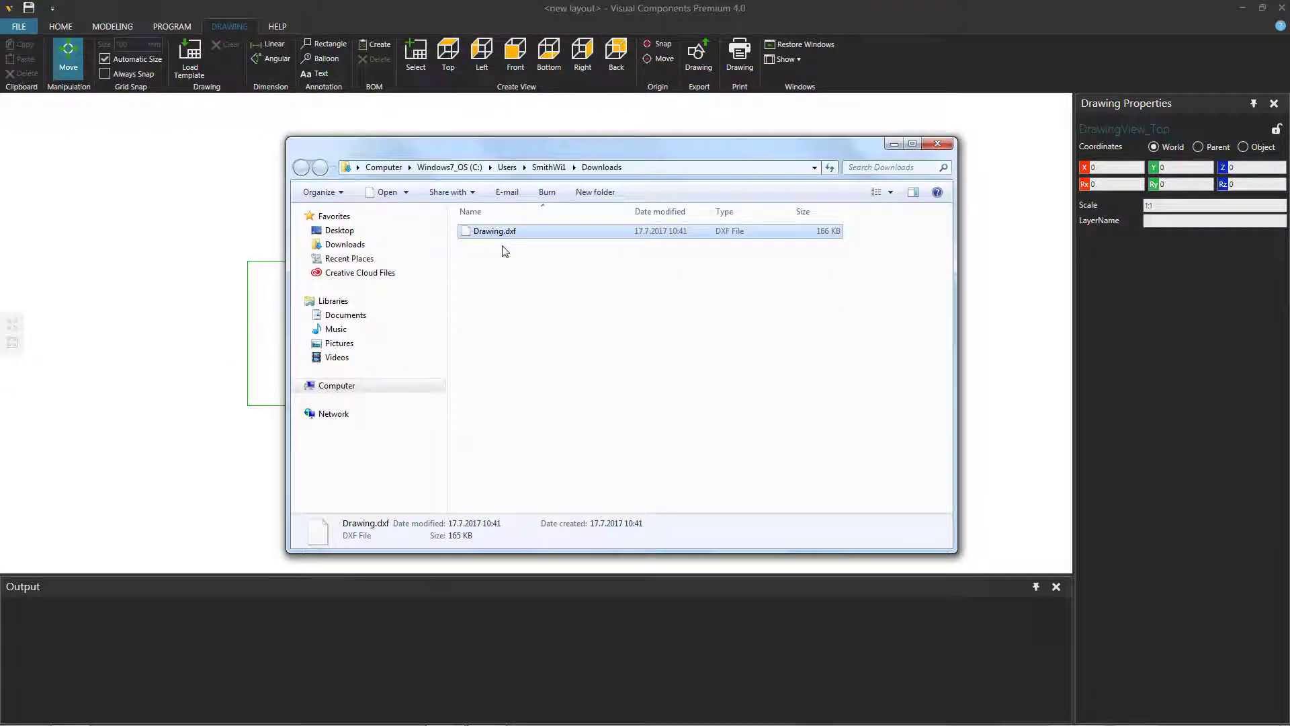
Return to the 3D layout and start a new empty layout without saving the current one
left_click(66, 24)
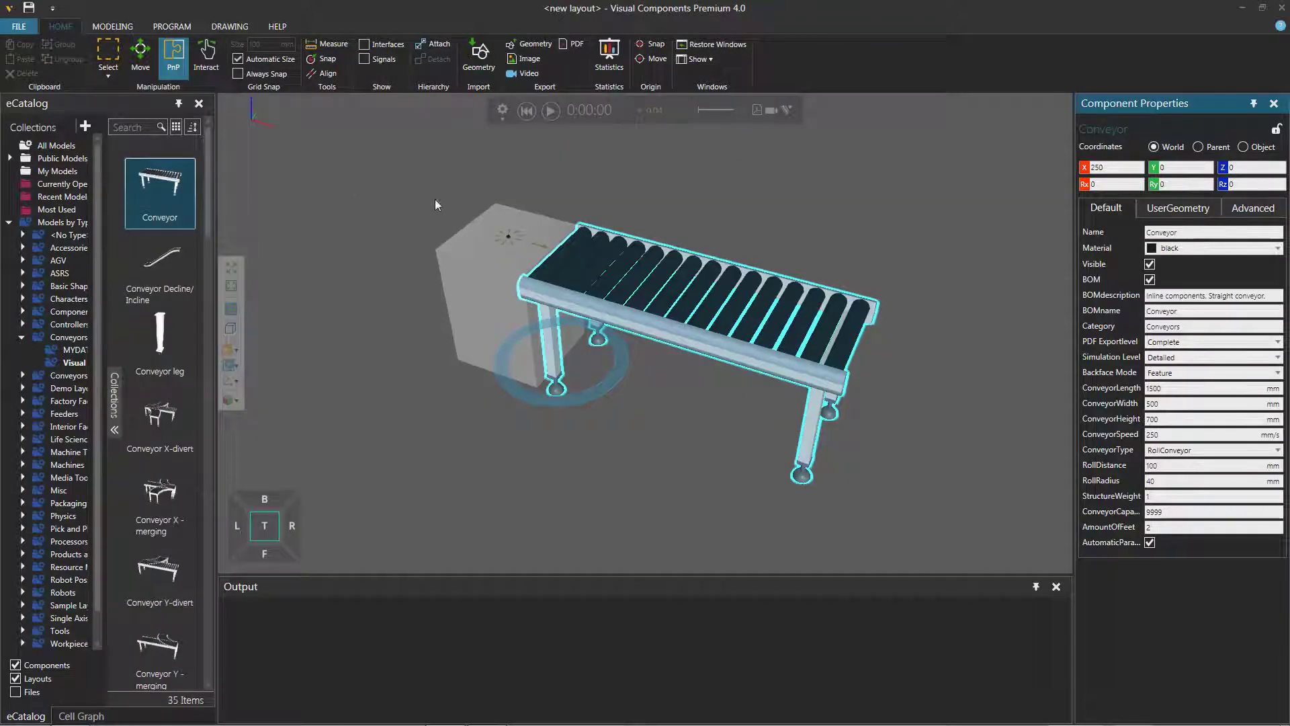
key("ctrl+n")
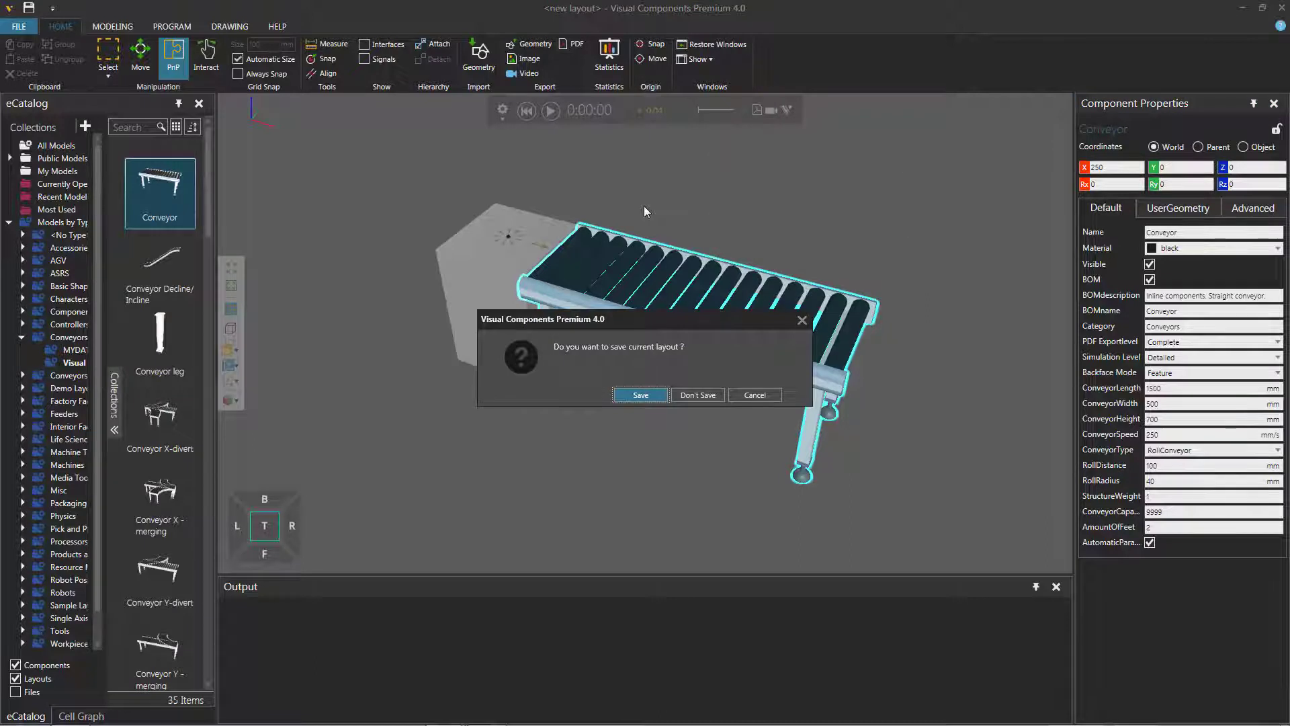
left_click(703, 395)
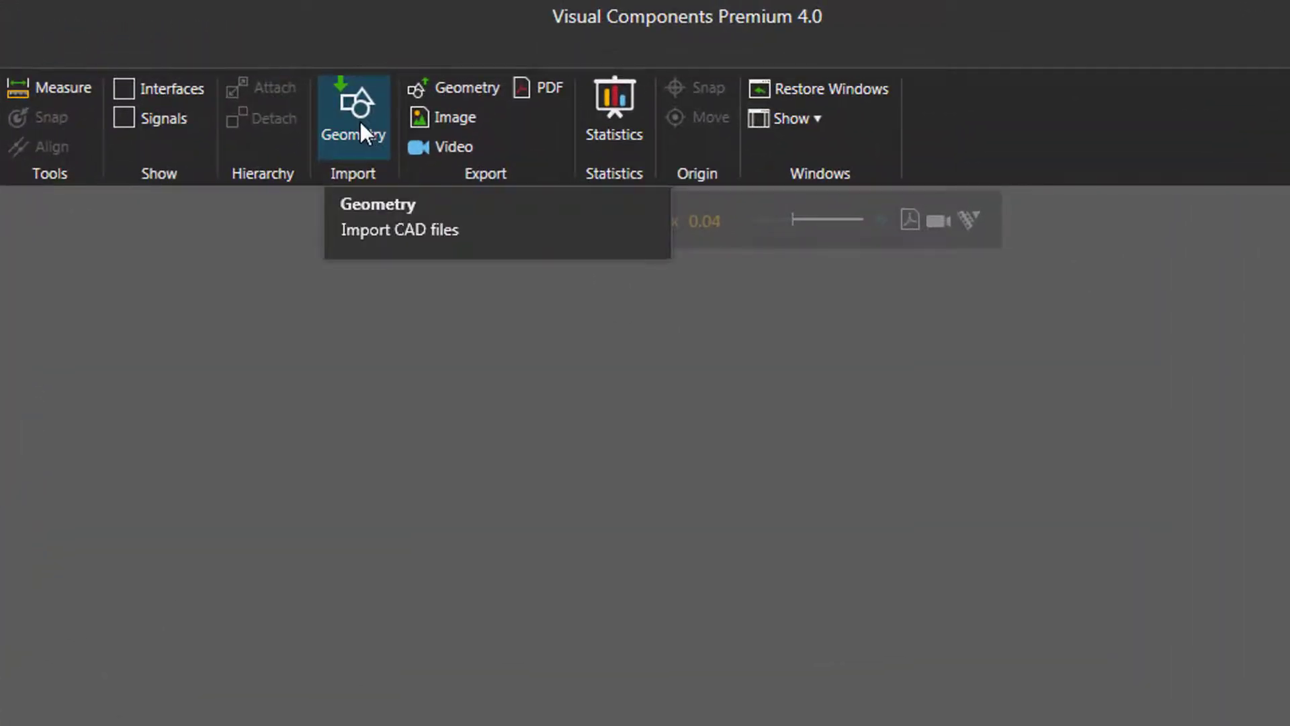
Import the Drawing.dxf geometry file from the Downloads folder with default units and zero filter and healing tolerances
left_click(361, 122)
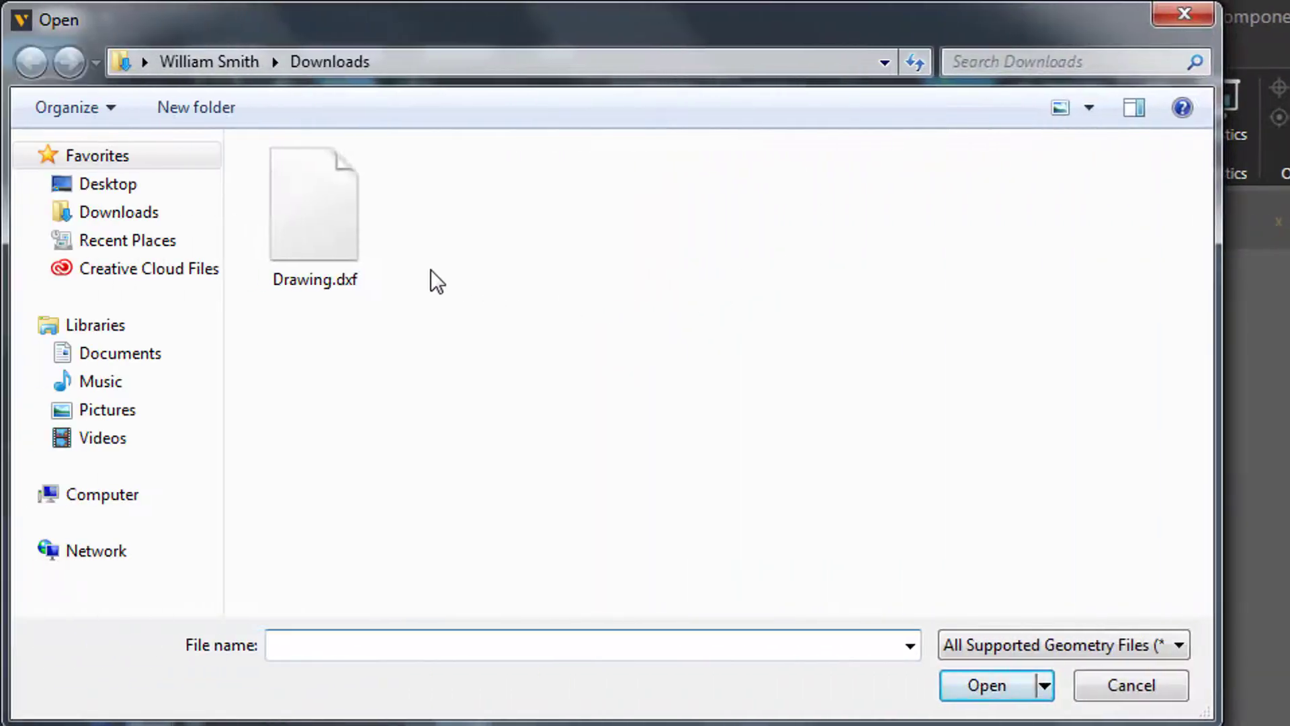
left_click(287, 239)
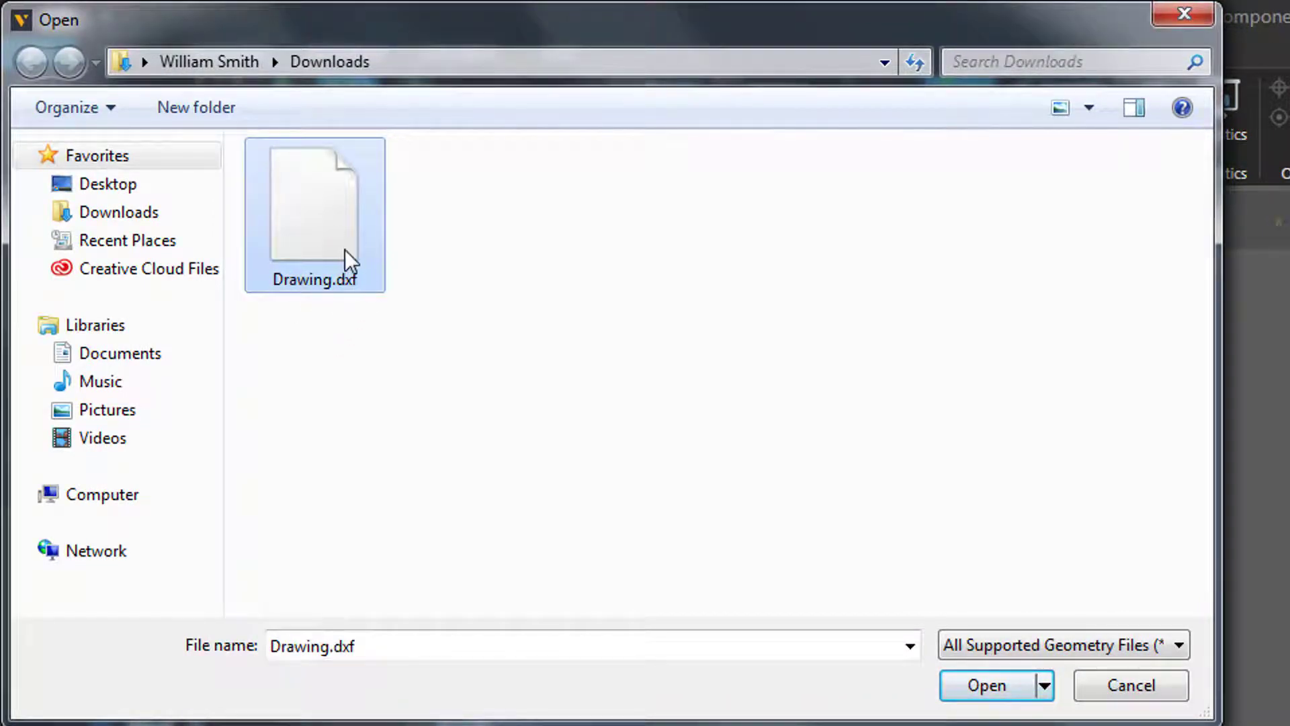
left_click(981, 692)
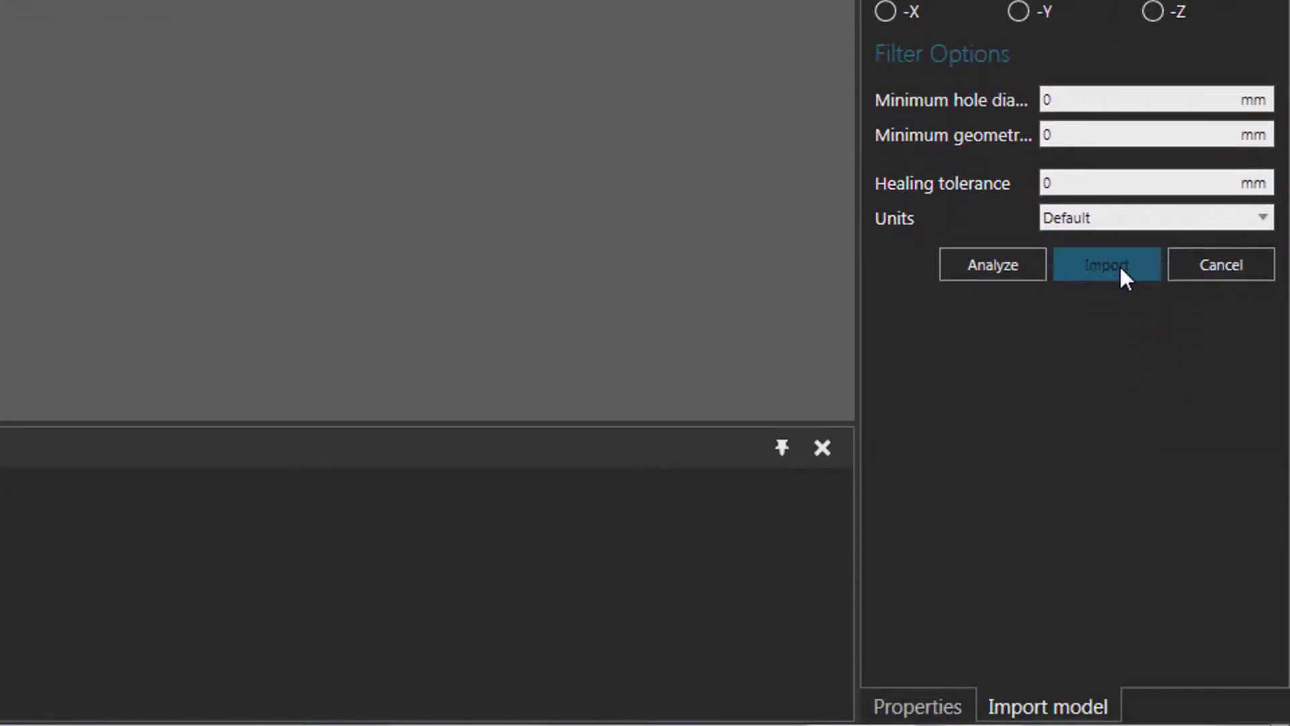
left_click(1119, 265)
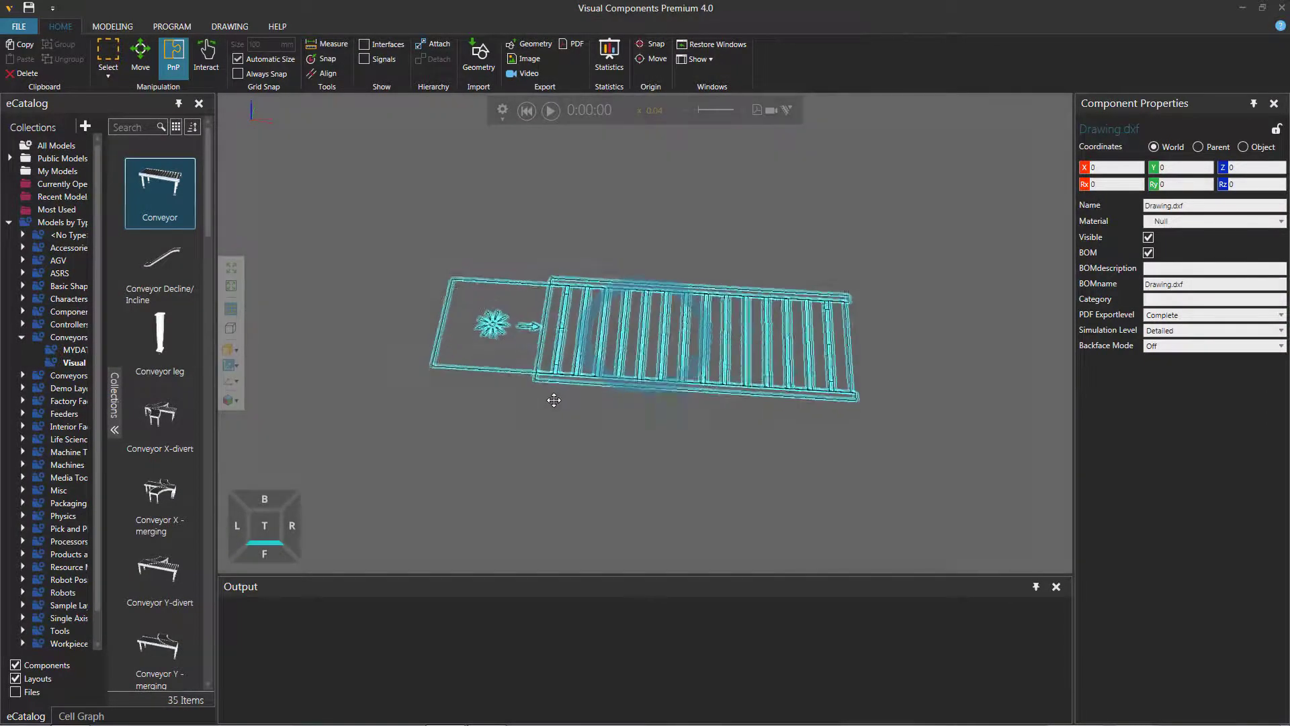
View the imported drawing from the top and at an angle, switching the projection from orthographic to perspective
left_click(264, 526)
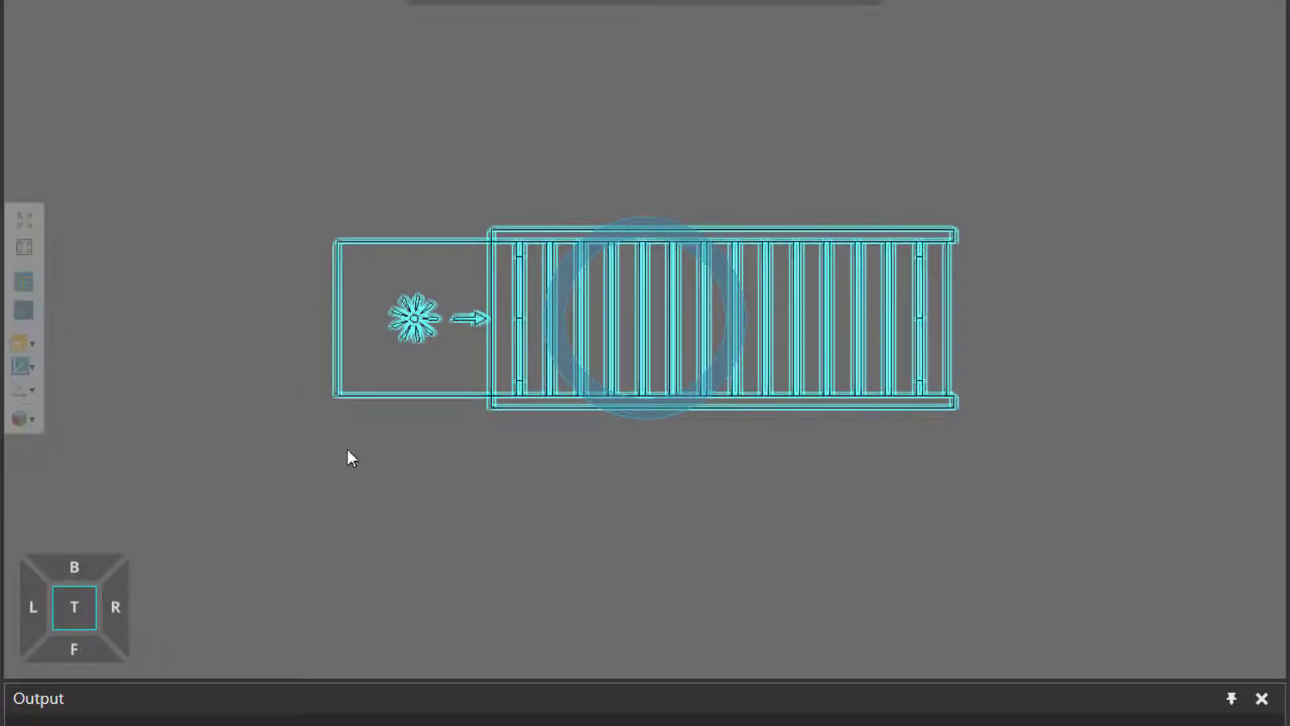
middle_click_drag(534, 511, 502, 452)
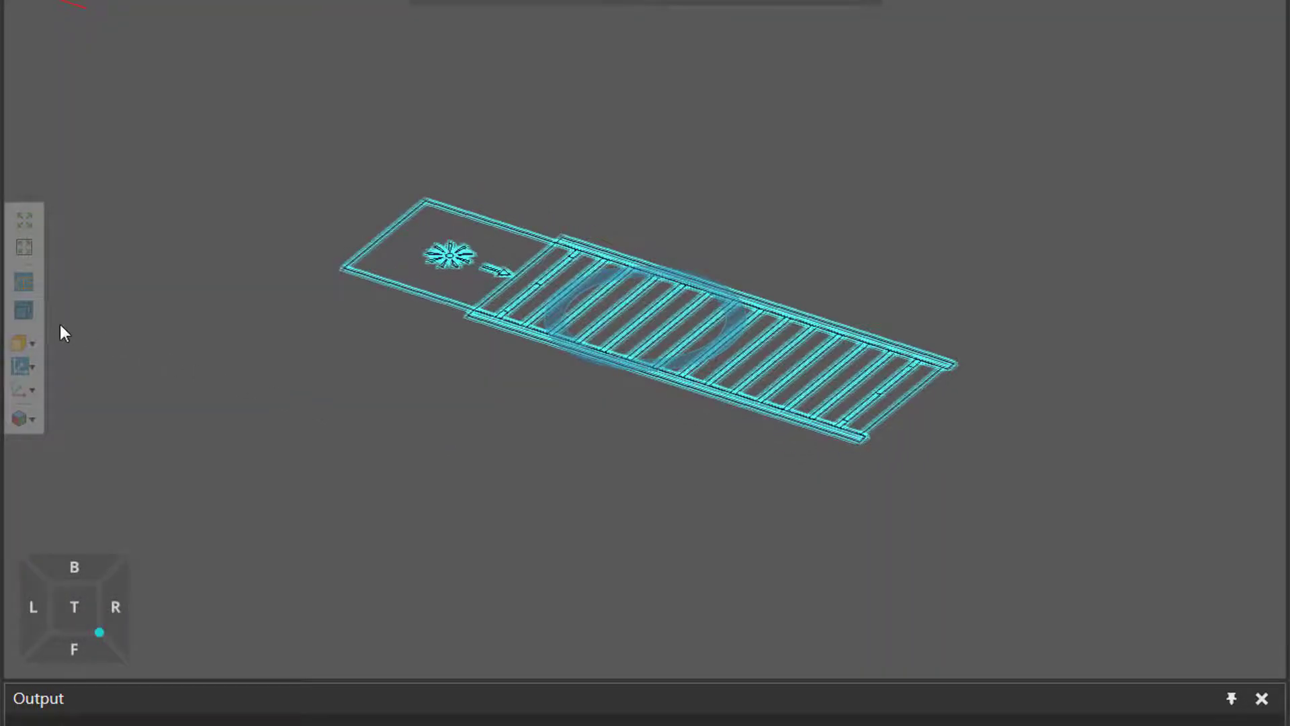
left_click(26, 314)
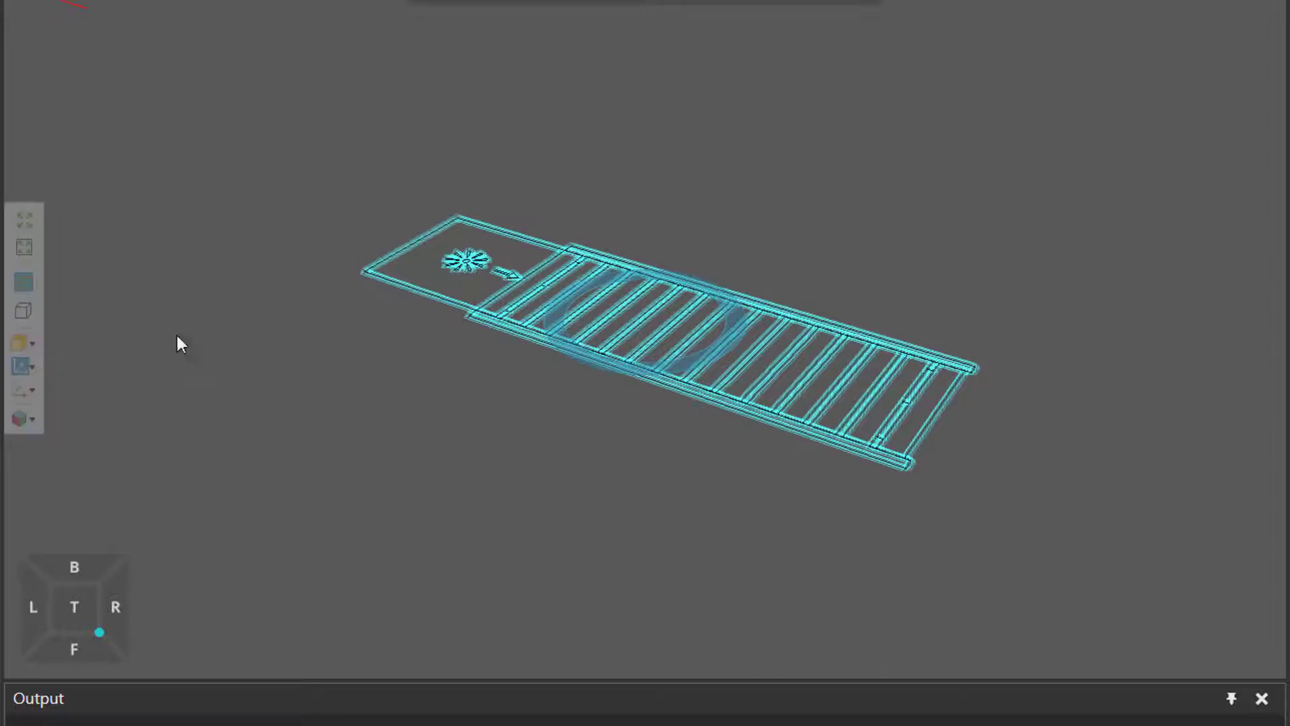
scroll(384, 324, "down", 3)
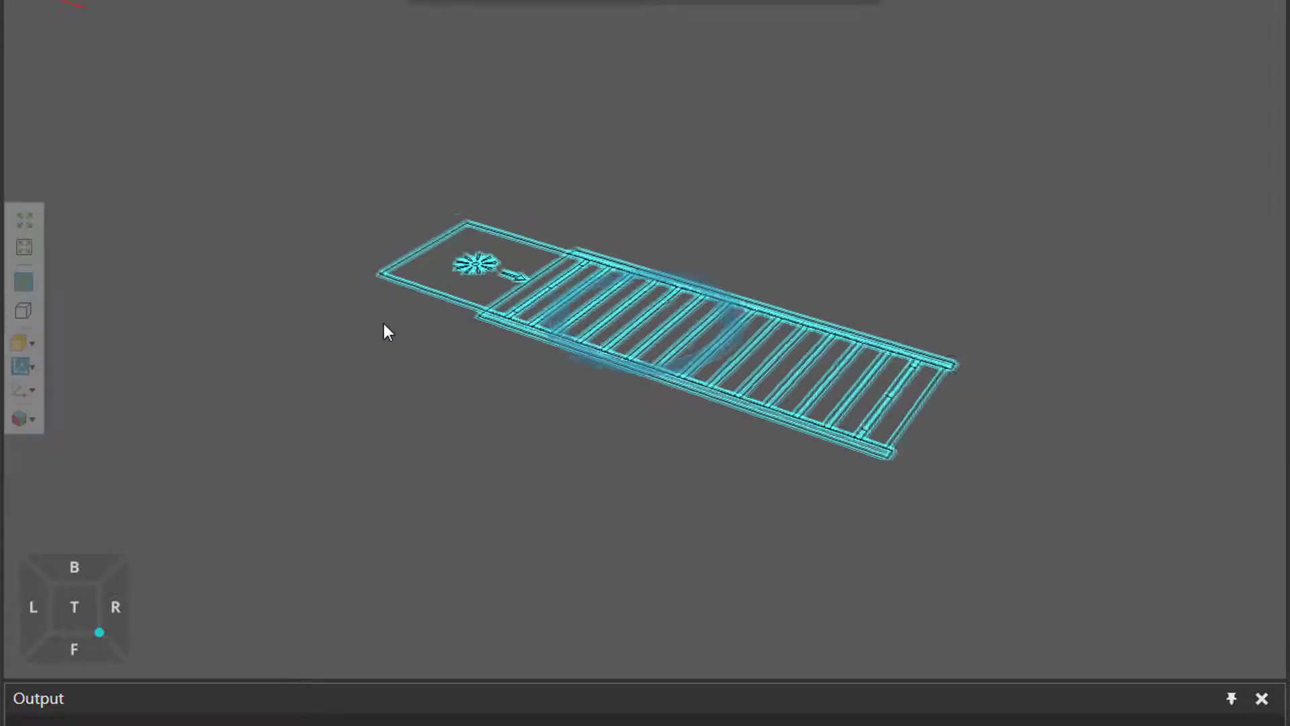
Place a Conveyor from the catalog in the empty area behind the imported drawing
scroll(457, 385, "up", 5)
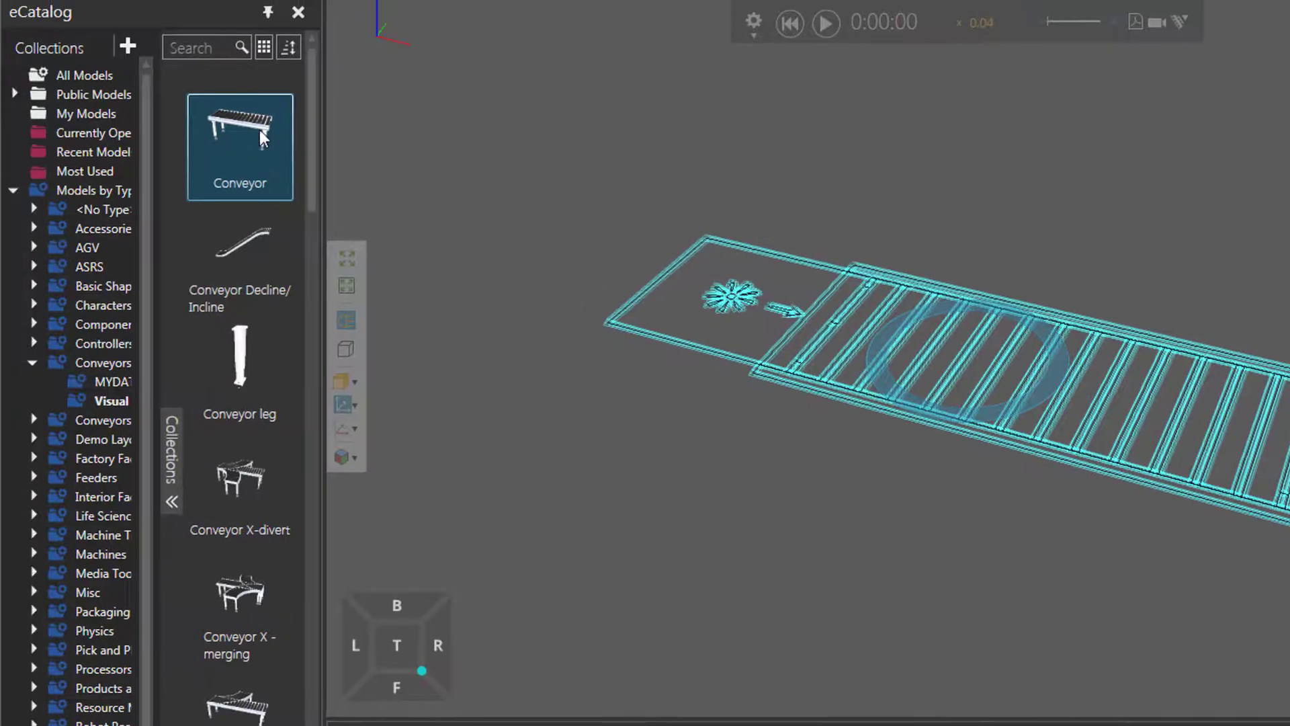
left_click_drag(258, 130, 418, 127)
left_click_drag(1038, 172, 1094, 205)
scroll(1150, 160, "down", 3)
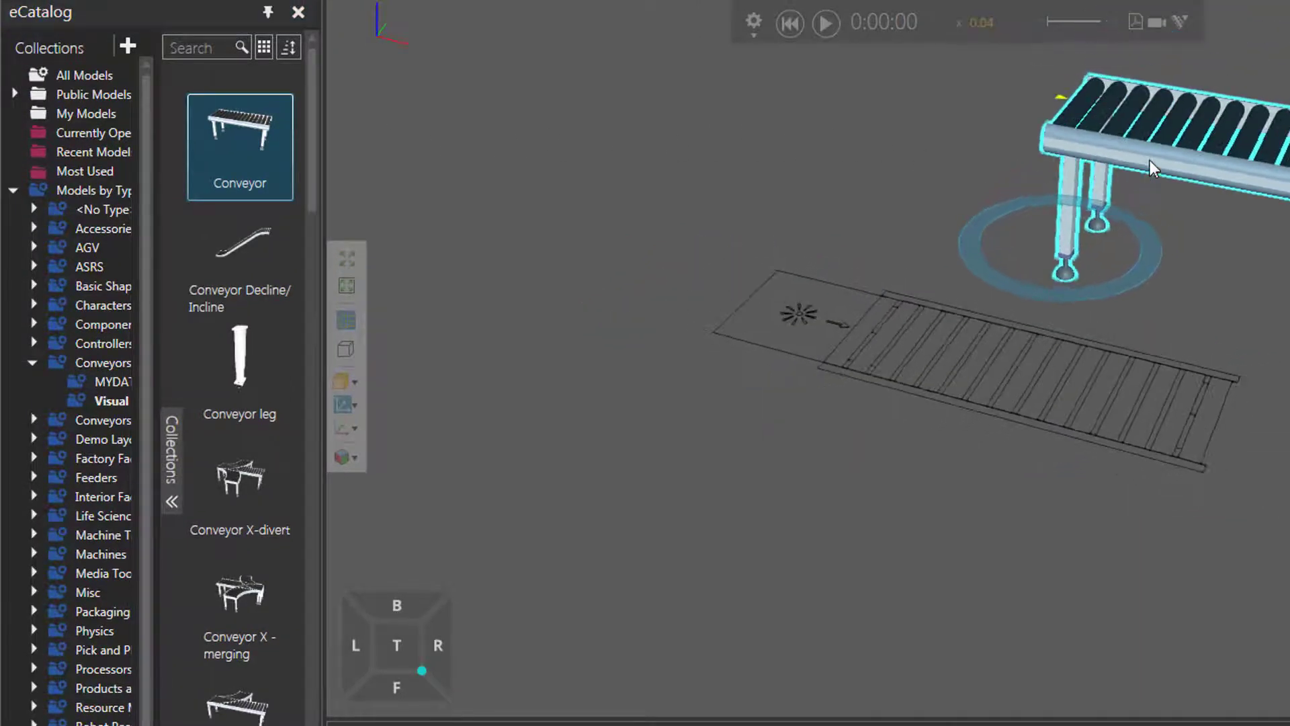
Place a Basic Feeder from the Feeders type beside the imported drawing, clear of the conveyor
left_click(86, 485)
left_click(252, 257)
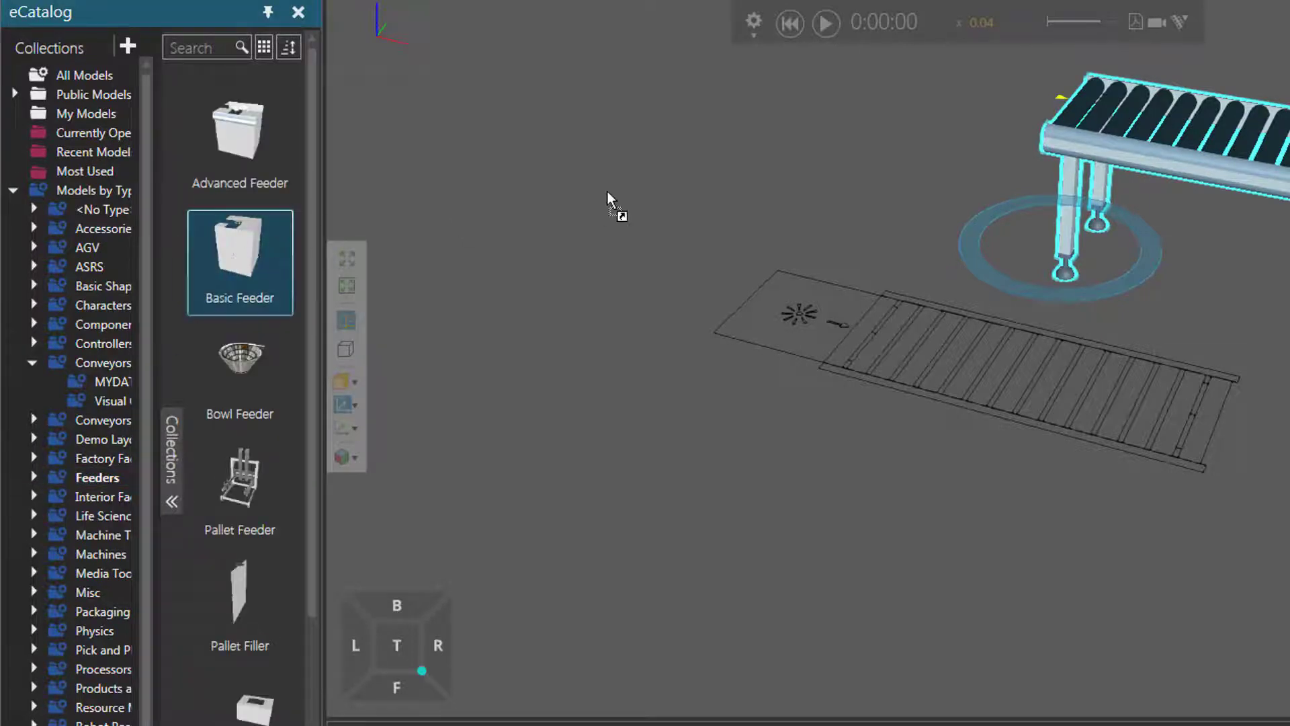
left_click_drag(607, 192, 848, 198)
right_click_drag(717, 273, 986, 275)
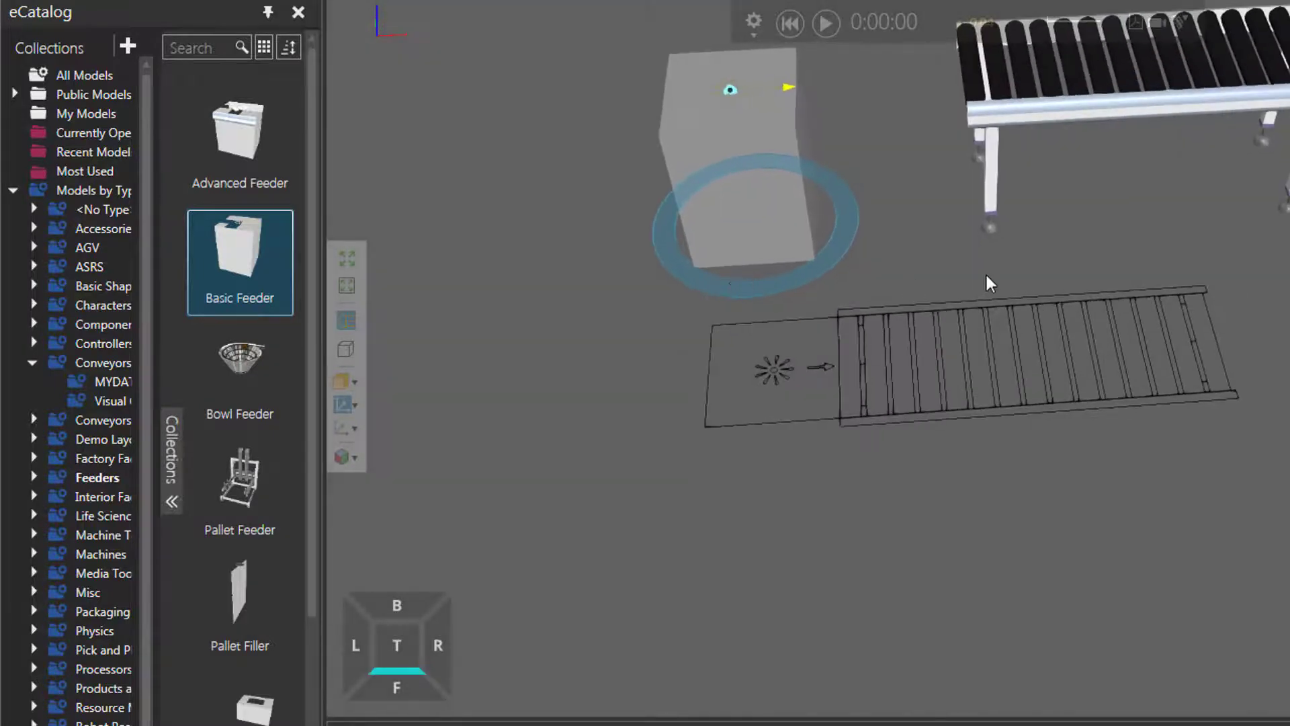
middle_click_drag(986, 276, 1080, 349)
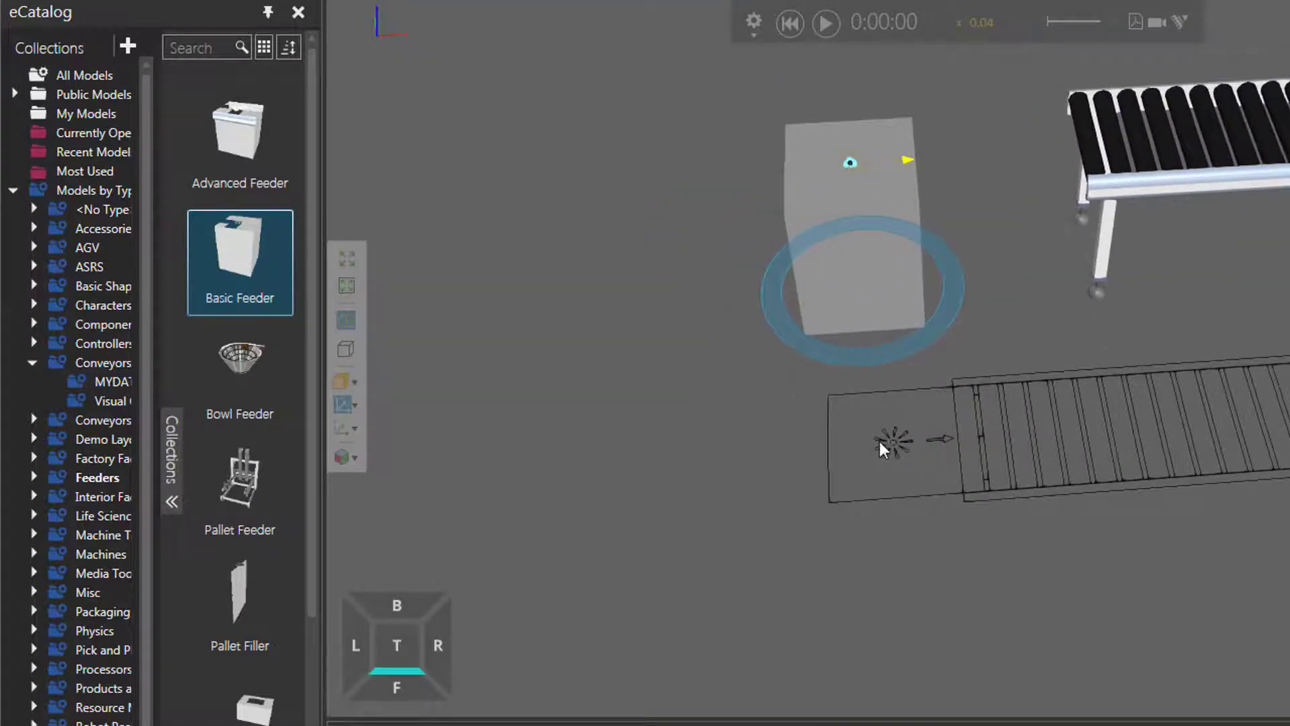
right_click_drag(897, 441, 793, 438)
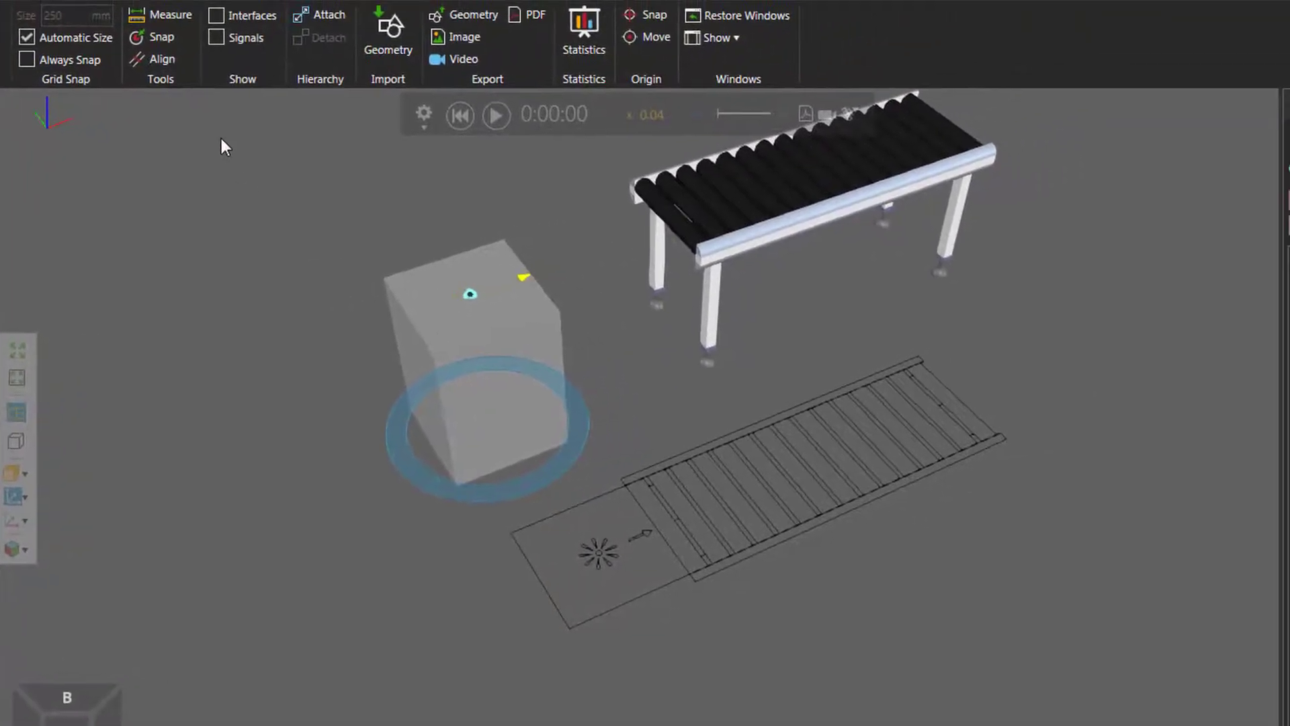
left_click(173, 37)
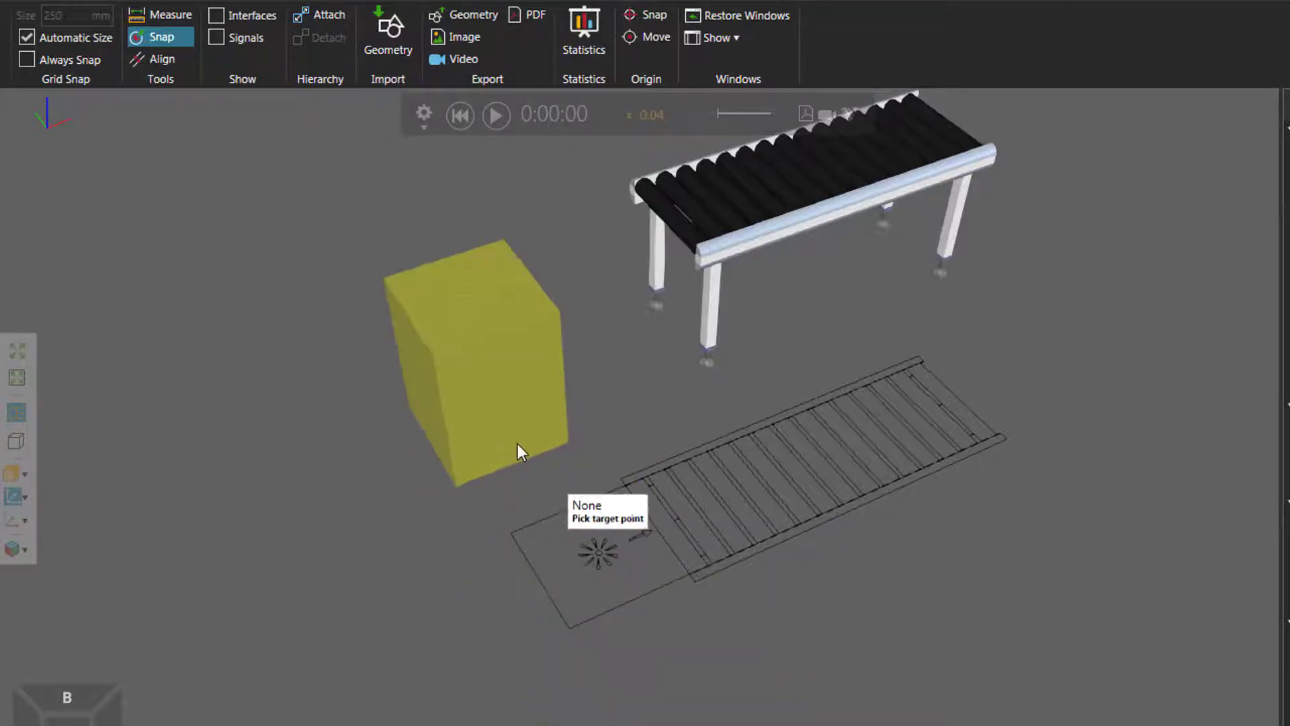
key("Escape")
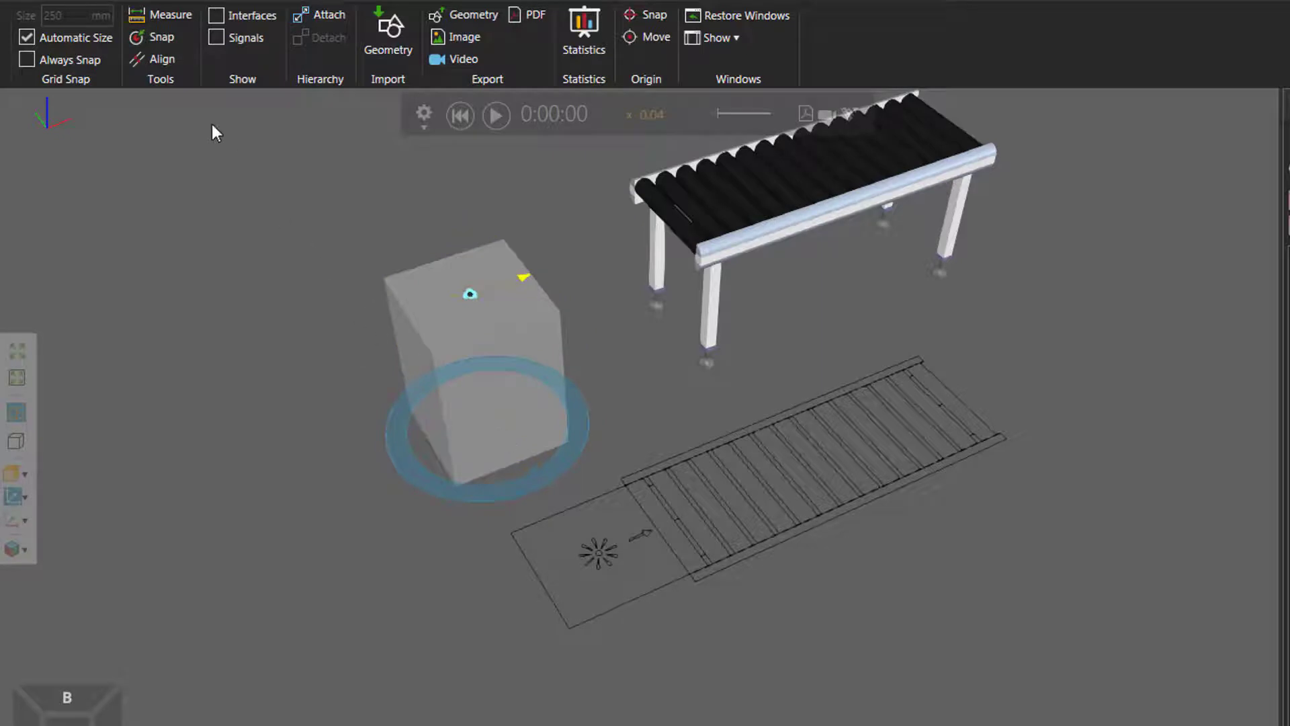
Try aligning the Basic Feeder's outer front bottom corner with the matching corner of its outline in the drawing, and undo the alignment
left_click(170, 59)
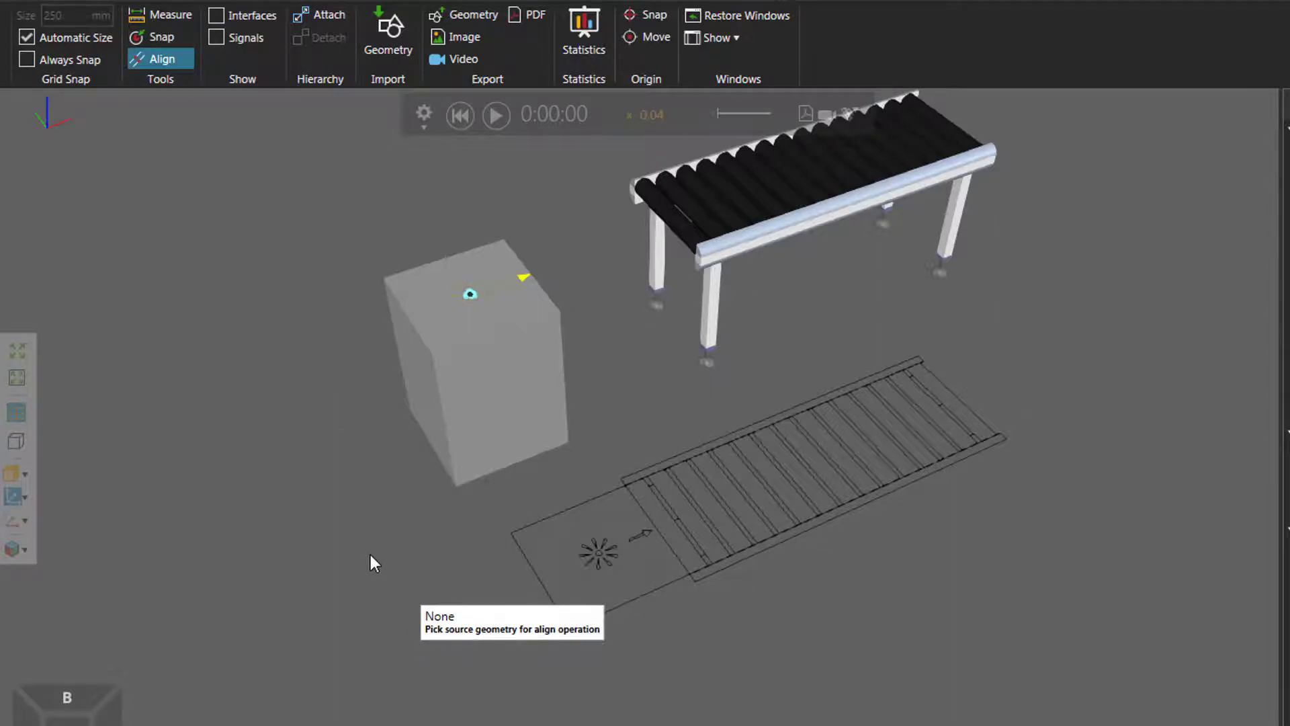
right_click_drag(370, 554, 374, 554)
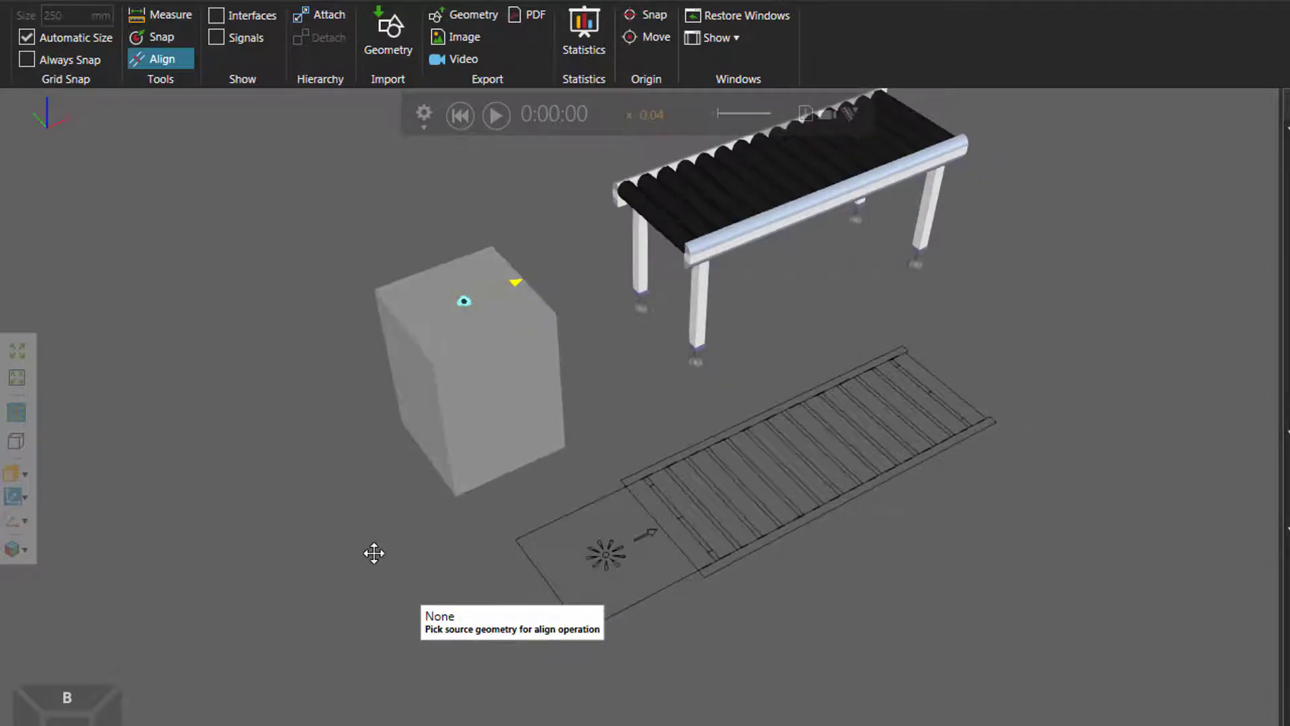
left_click(457, 493)
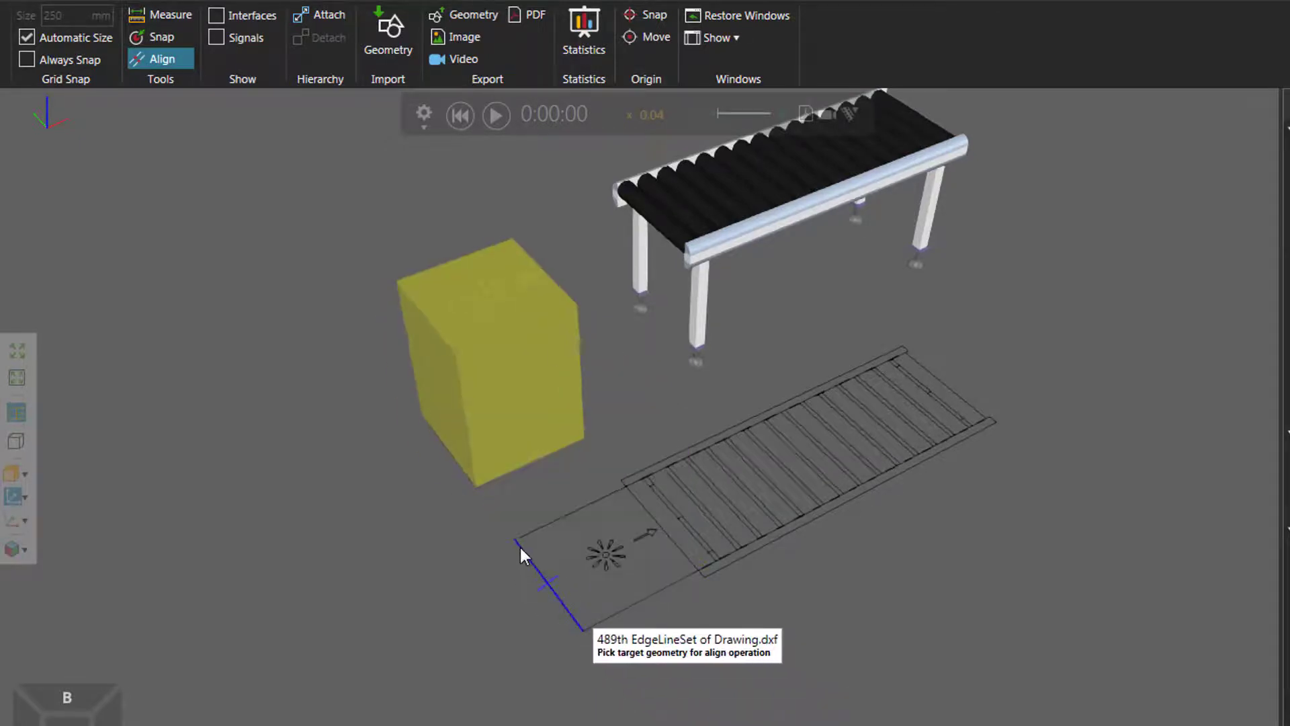
left_click(582, 633)
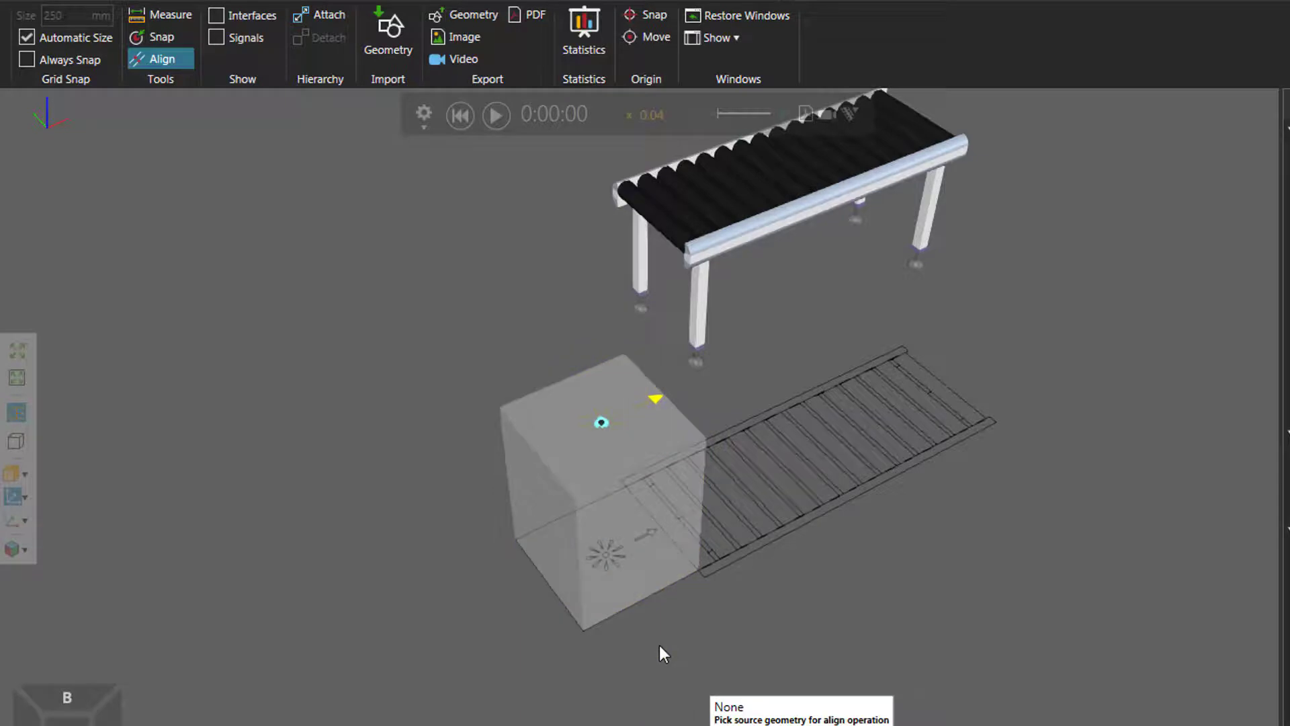
key("ctrl+z")
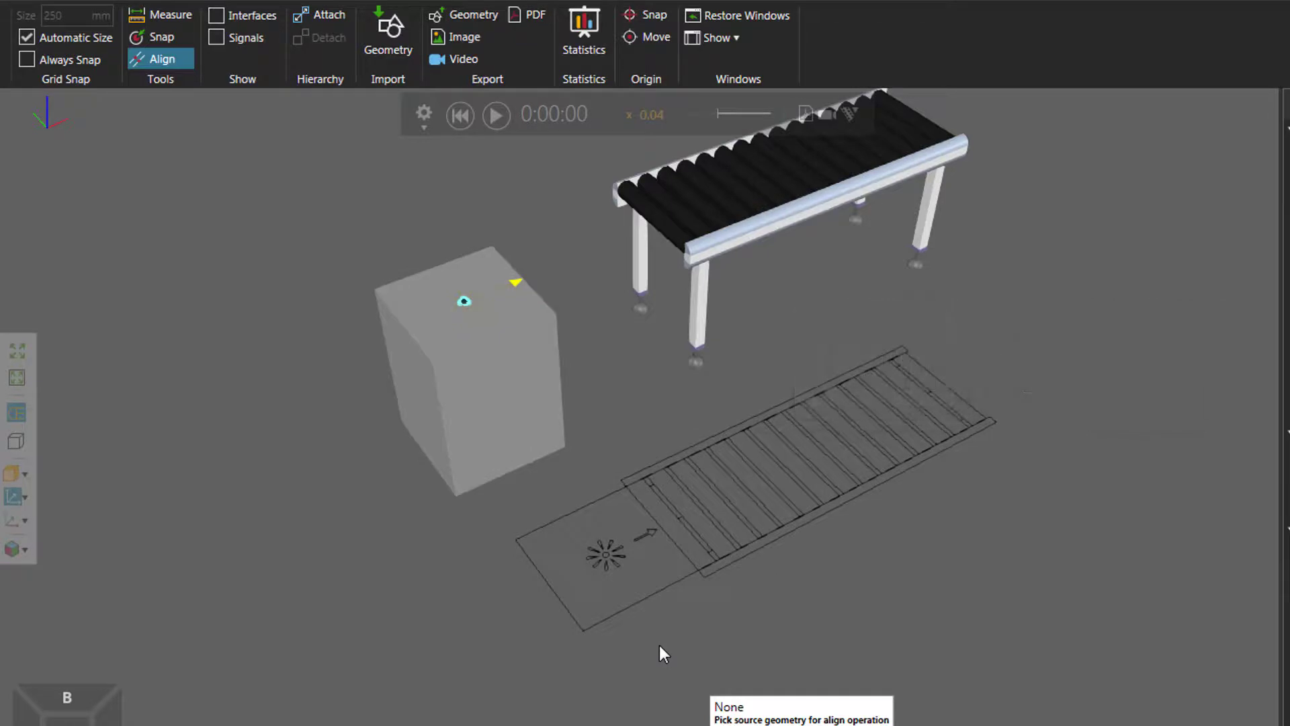
Realign the Basic Feeder with the outer front corner of its drawn outline and finish the Align command
left_click(584, 630)
right_click_drag(729, 688, 704, 687)
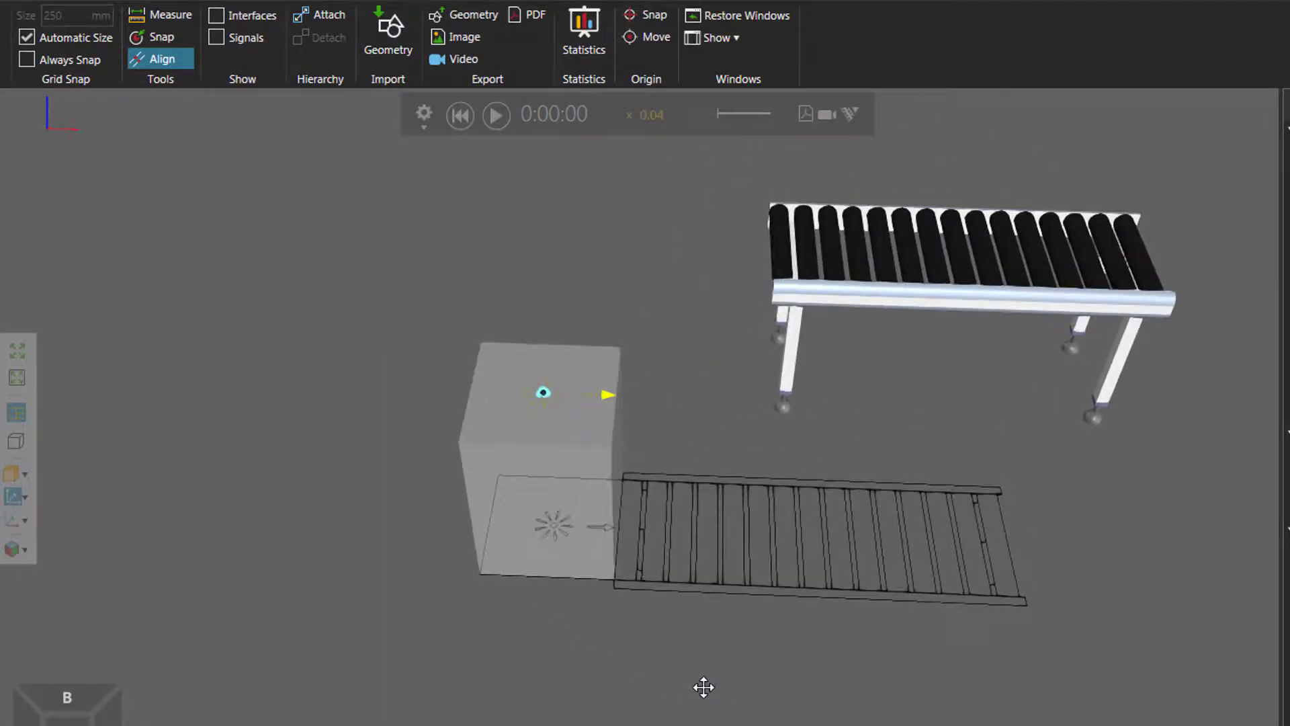
key("Escape")
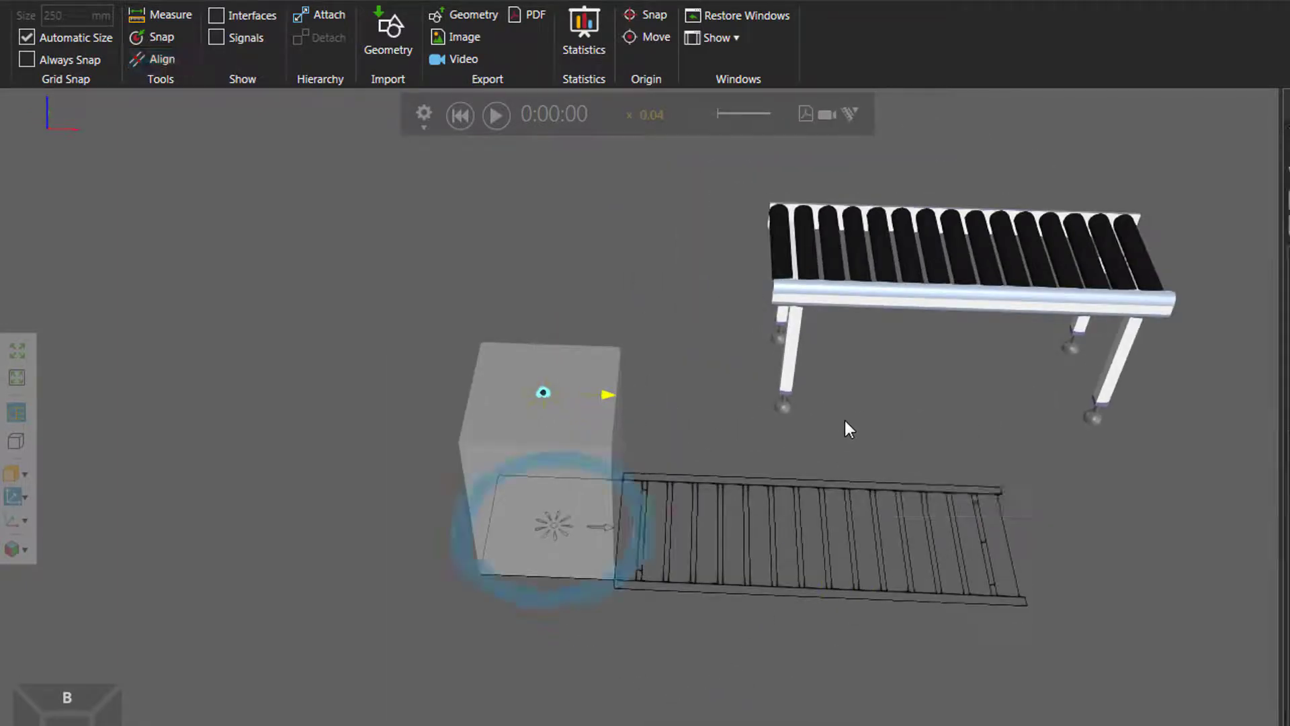
Move the conveyor over its outline in the drawing and plug it into the Basic Feeder's output
left_click(886, 295)
left_click_drag(909, 298, 803, 443)
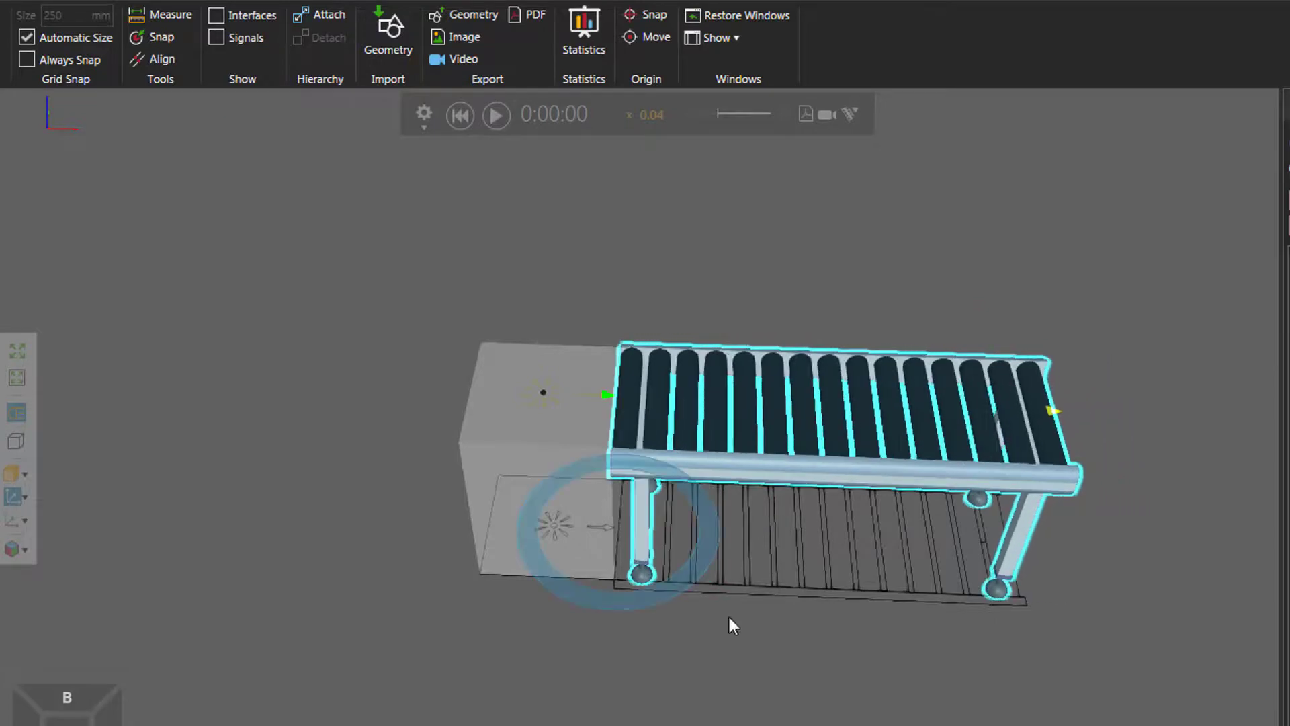
right_click_drag(743, 662, 705, 645)
scroll(705, 646, "up", 4)
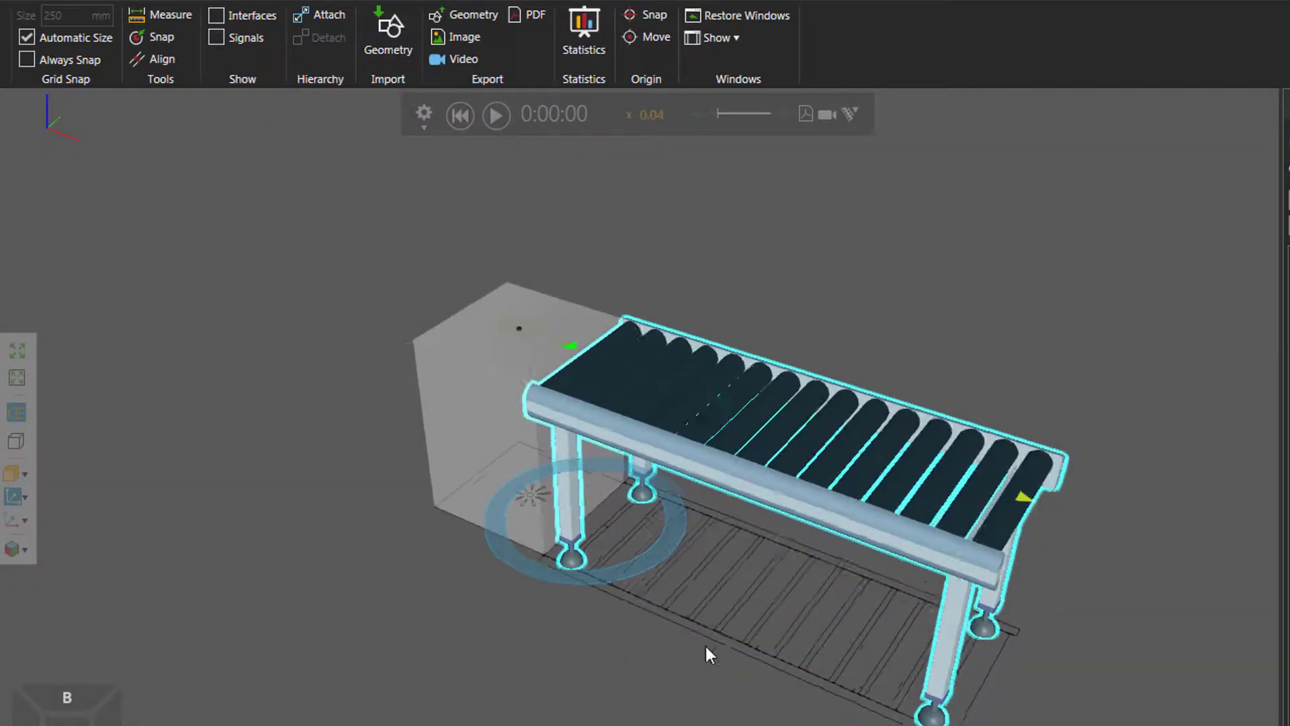
middle_click_drag(564, 680, 528, 631)
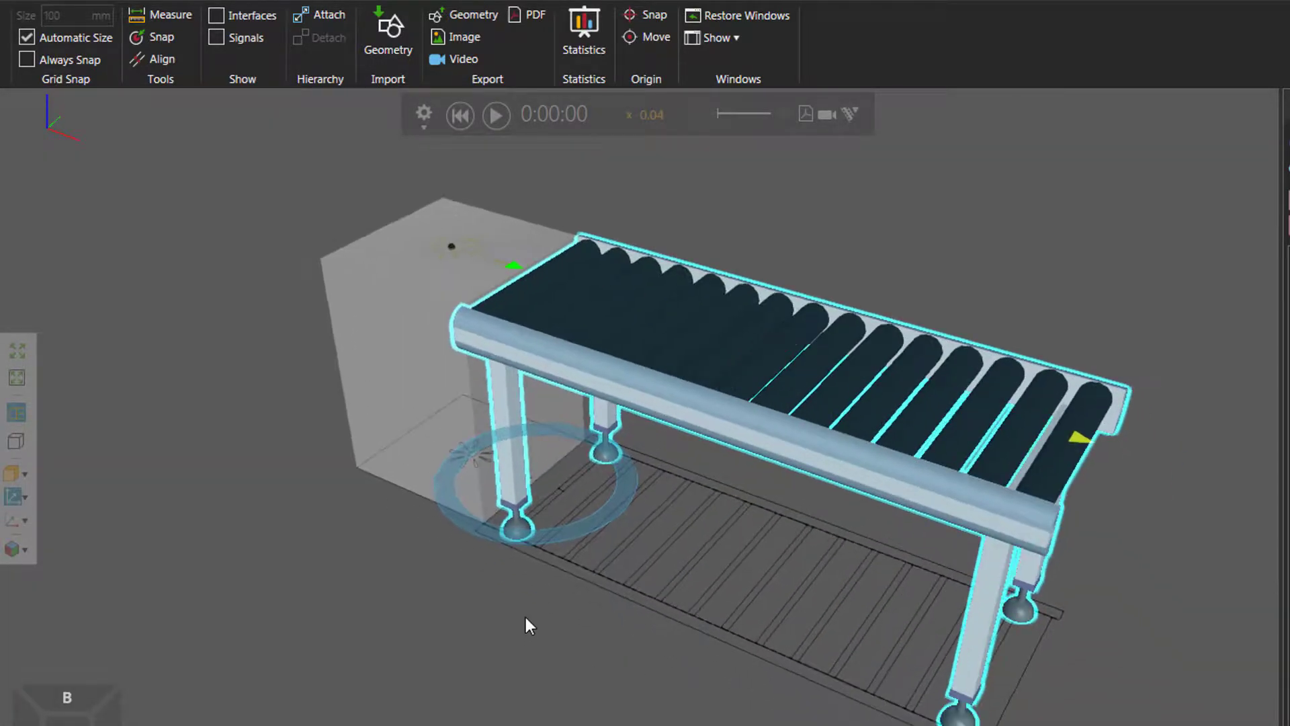
Switch the view to orthographic projection and detach the Basic Feeder by moving it away from the conveyor into the empty area beside the drawing
left_click(17, 442)
scroll(373, 572, "down", 2)
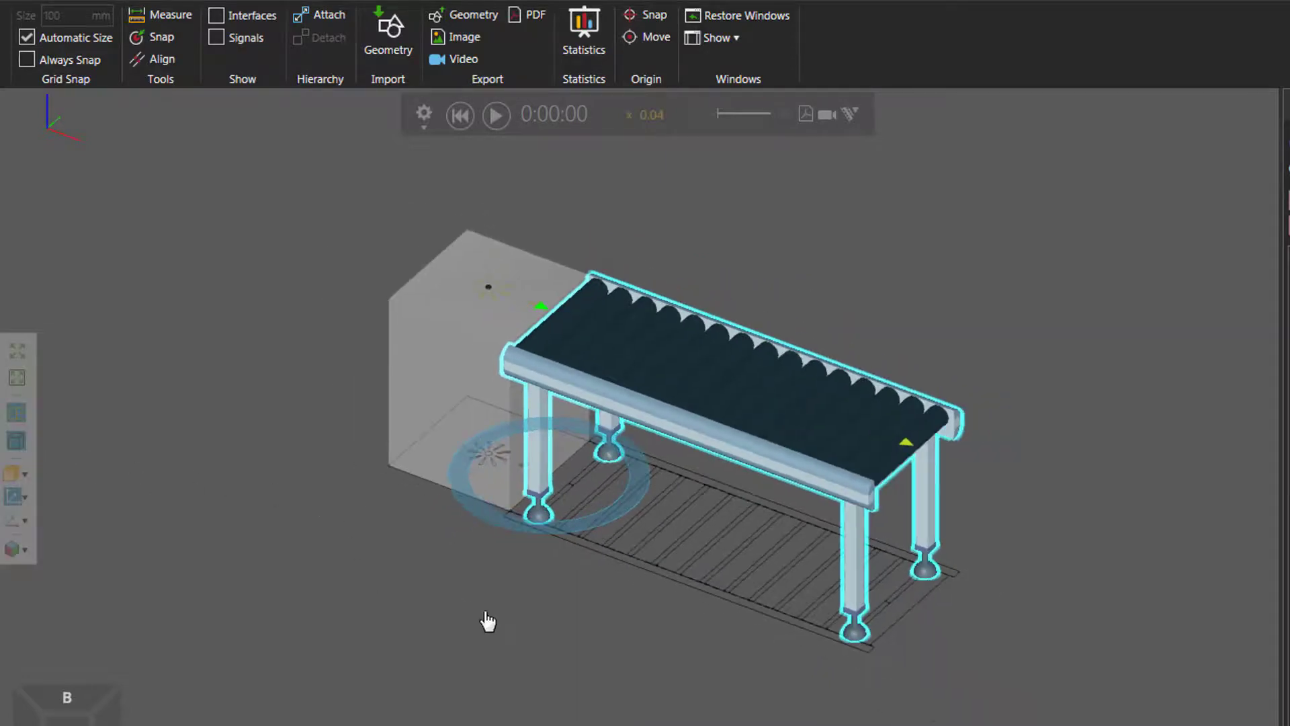
middle_click_drag(487, 619, 564, 653)
left_click(558, 402)
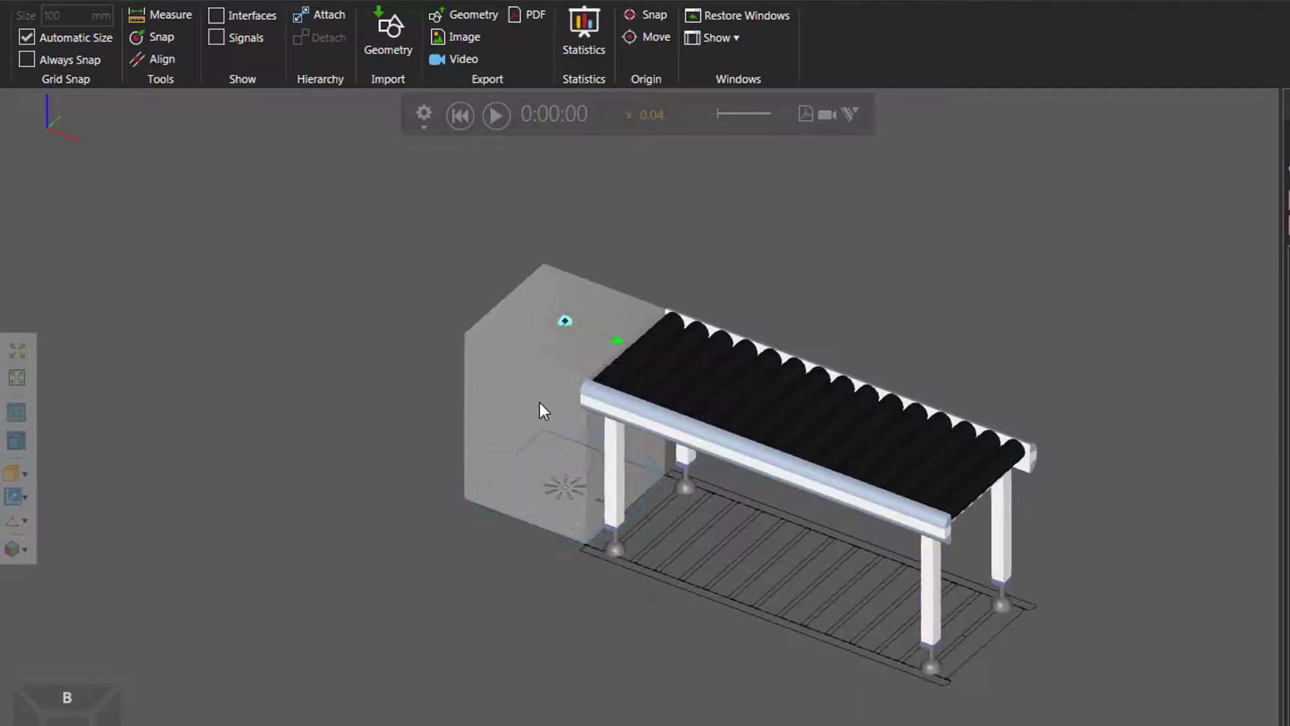
left_click_drag(539, 402, 321, 400)
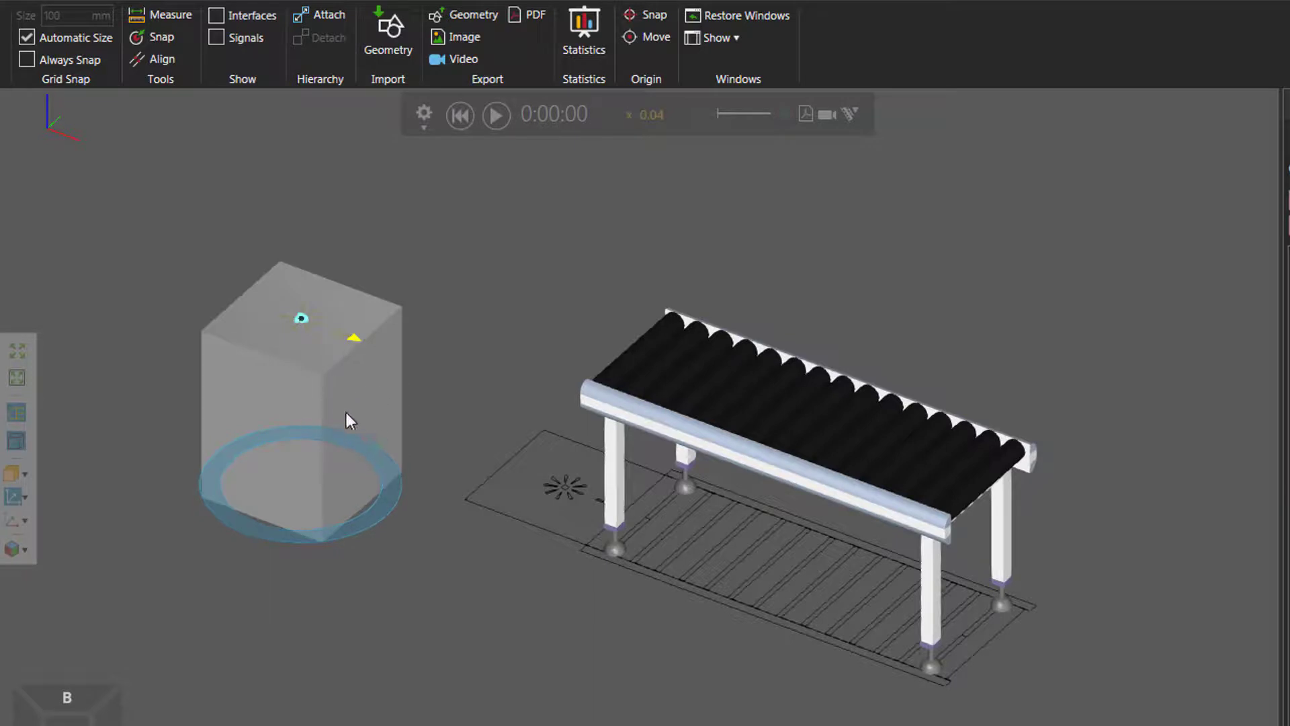
Shift-align the feeder's outer front bottom corner to its outline's corner, and rotate the feeder about that point with the second alignment position
key("shift")
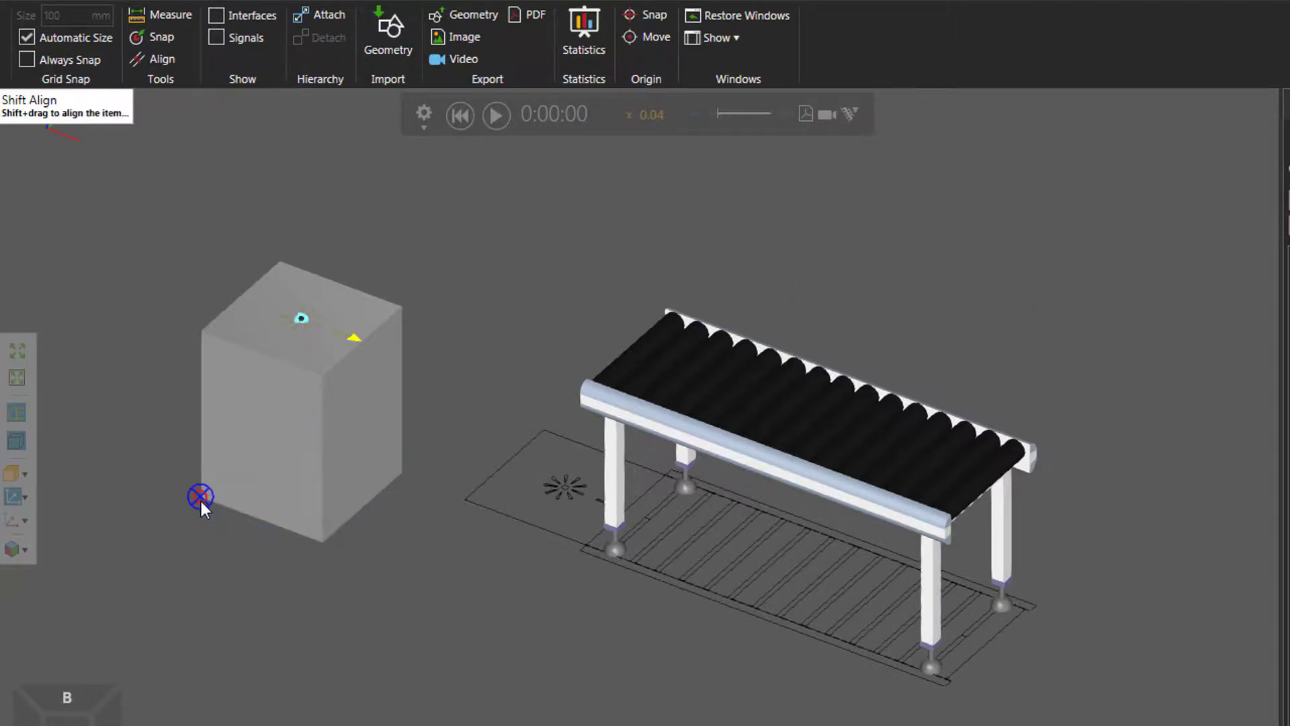
left_click_drag(209, 501, 466, 499, "shift")
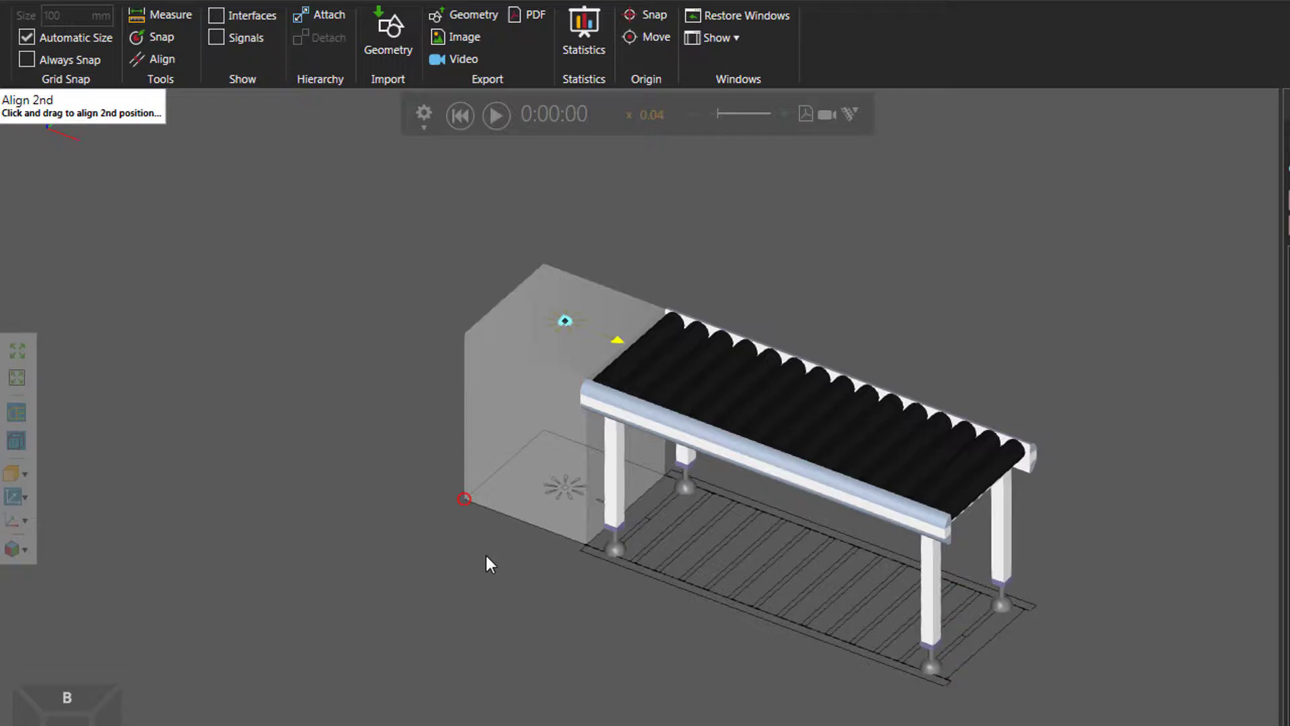
mouse_move(504, 555)
left_mouse_down()
mouse_move(565, 541)
mouse_move(553, 530)
mouse_move(544, 590)
mouse_move(866, 572)
mouse_move(889, 613)
mouse_move(872, 656)
mouse_move(952, 687)
mouse_move(525, 609)
left_mouse_up()
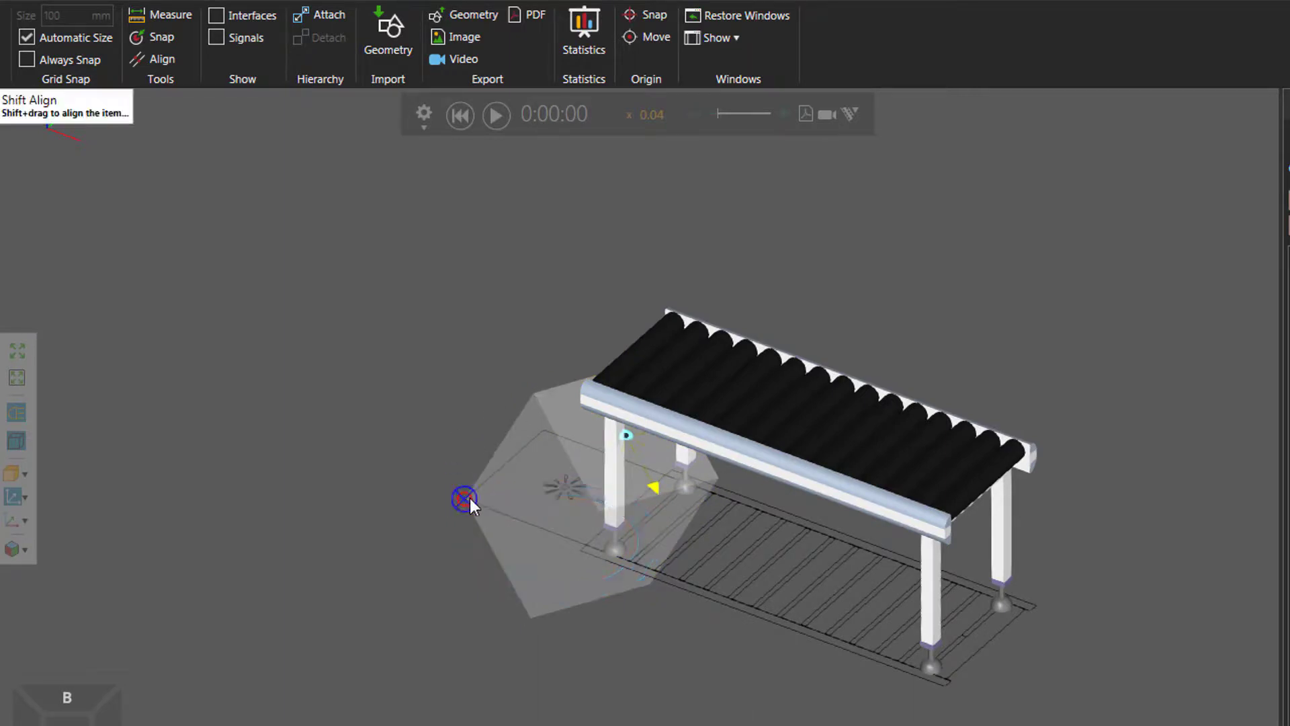
Shift-align the feeder again from the same corner, directing its second position to the drawing's far front corner and setting a third position from its top corner
mouse_move(464, 497)
left_mouse_down("shift")
mouse_move(340, 453)
mouse_move(401, 513)
mouse_move(469, 494)
mouse_move(458, 509)
left_mouse_up("shift")
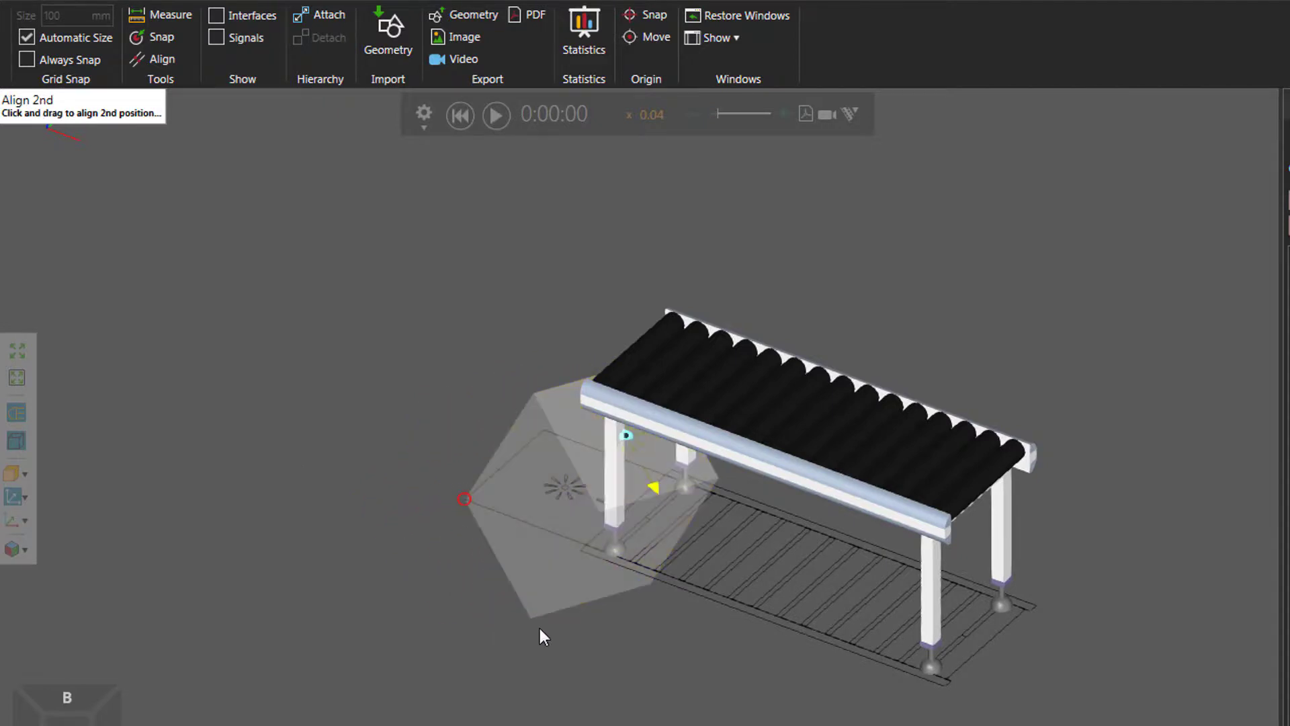
left_click_drag(531, 617, 945, 689)
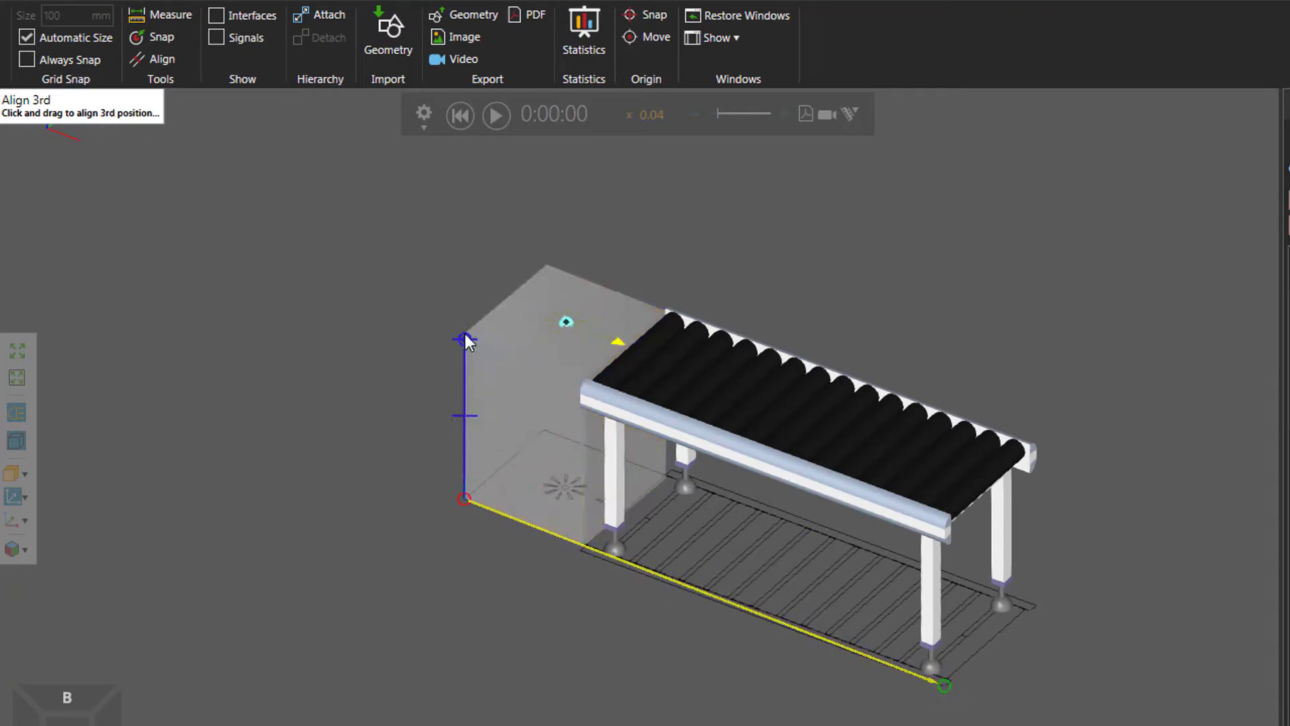
left_click_drag(465, 333, 243, 431)
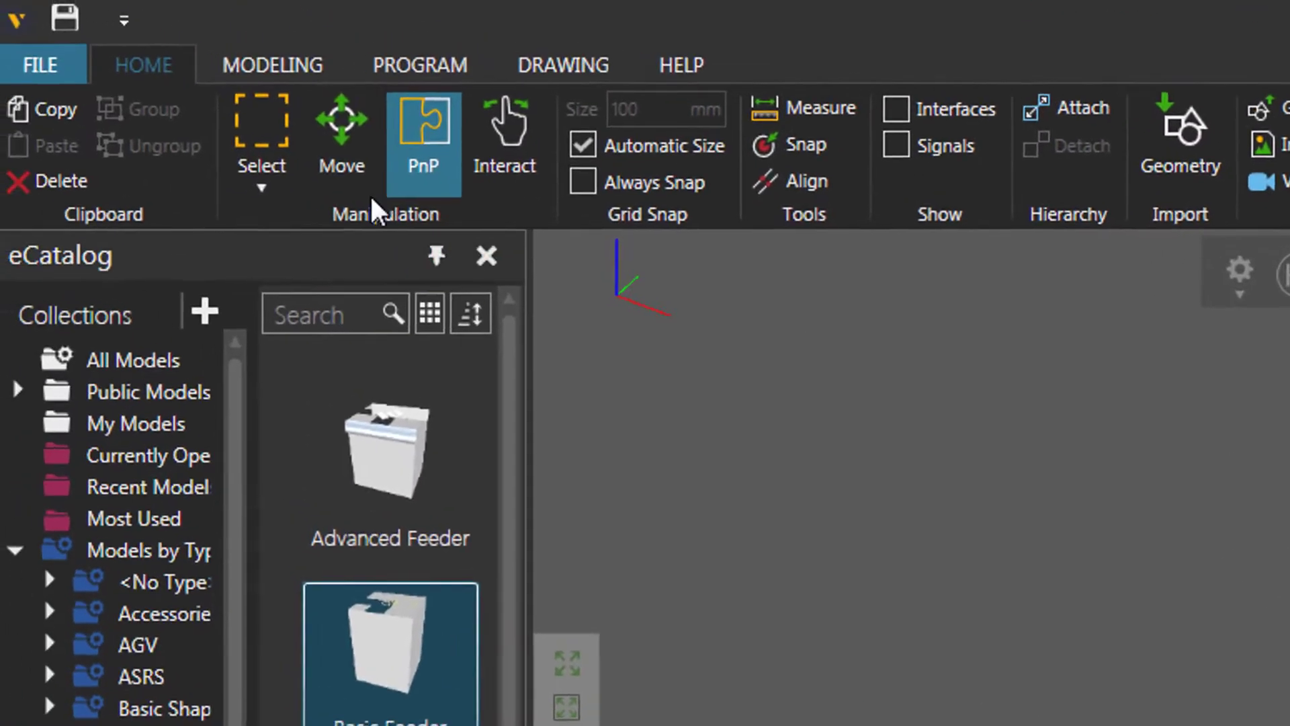
left_click(132, 21)
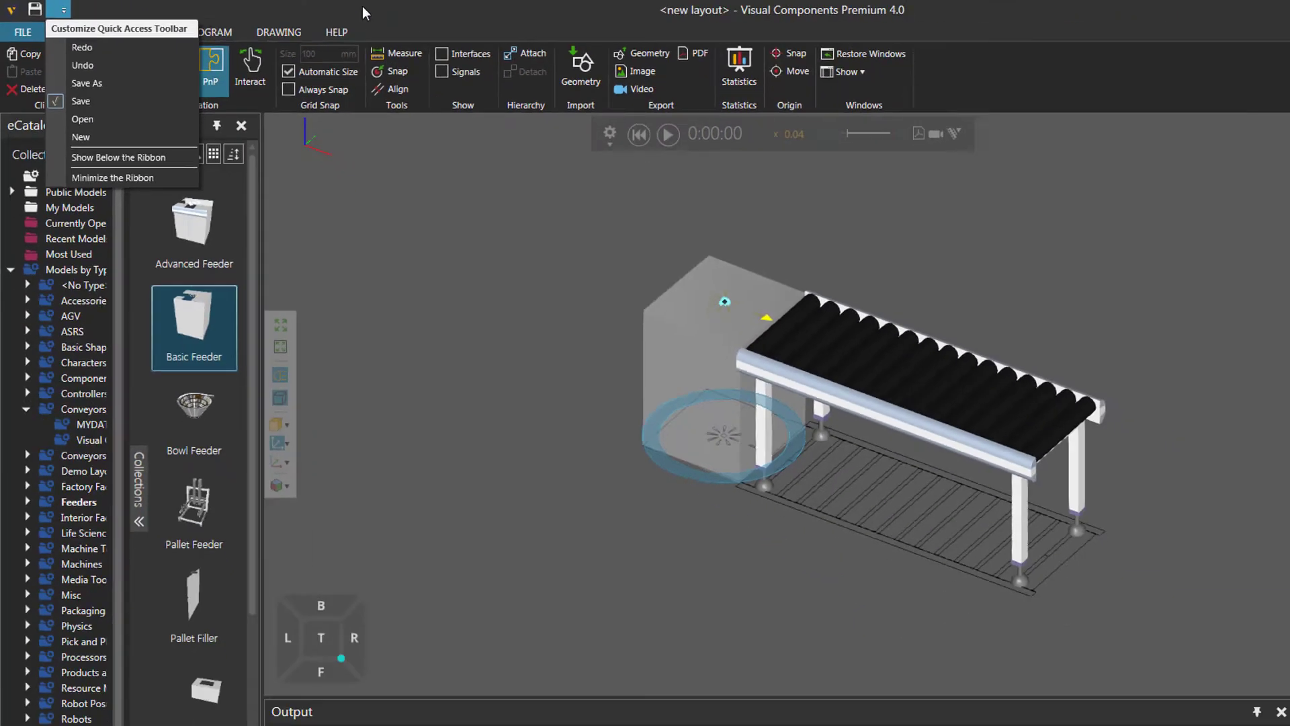
left_click(406, 28)
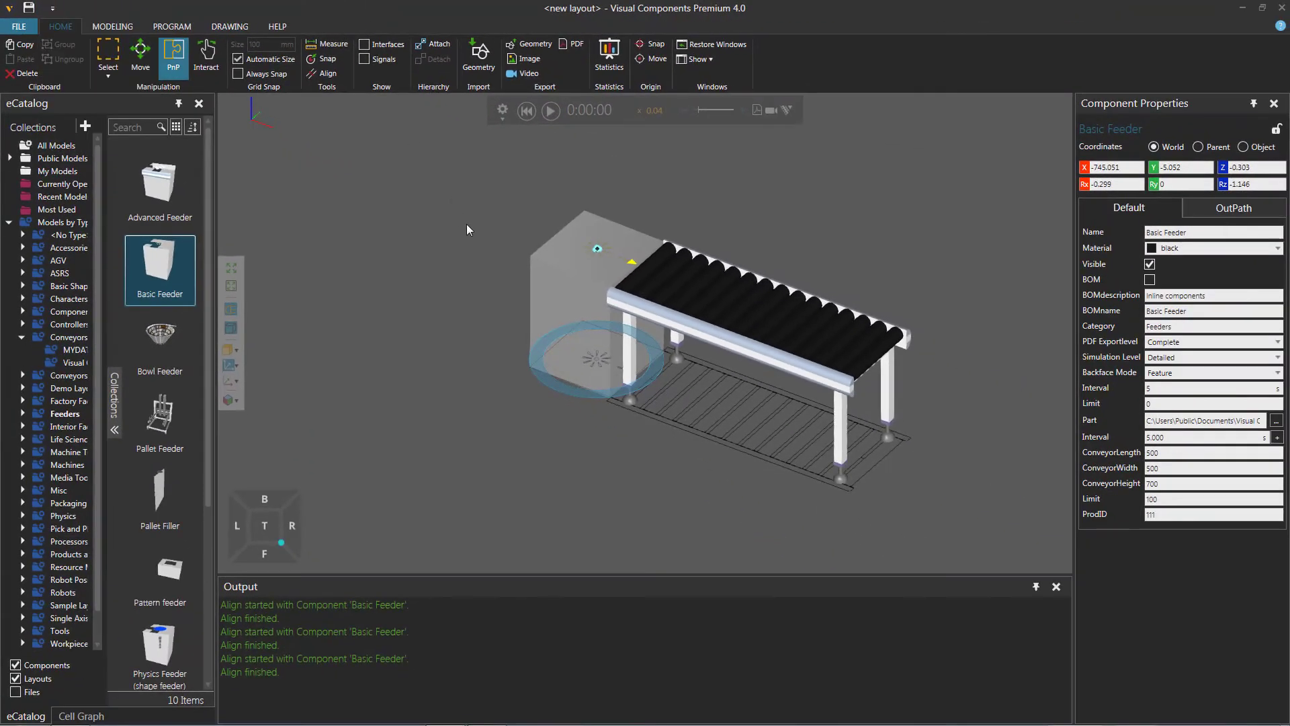